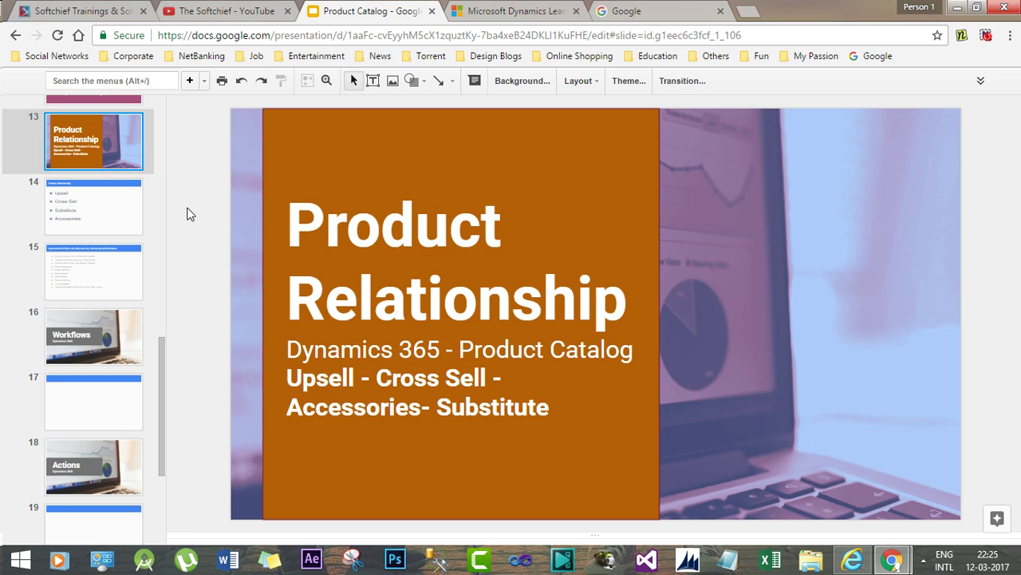
- Show the slide listing the product relationship types Upsell, Cross Sell, Substitute and Accessories
{"action": "left_click", "coordinate": [122, 205]}
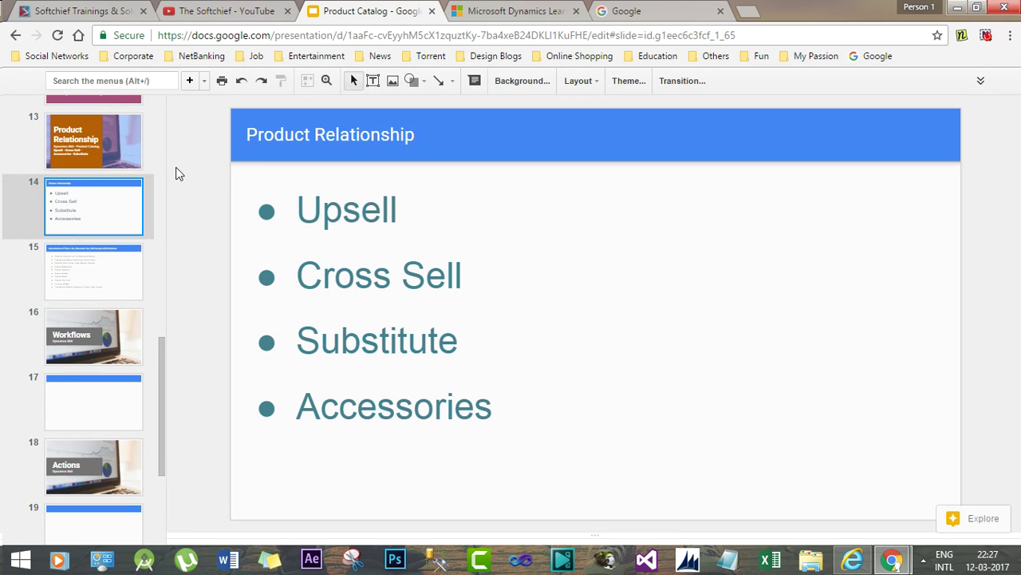
{"action": "left_click", "coordinate": [123, 158]}
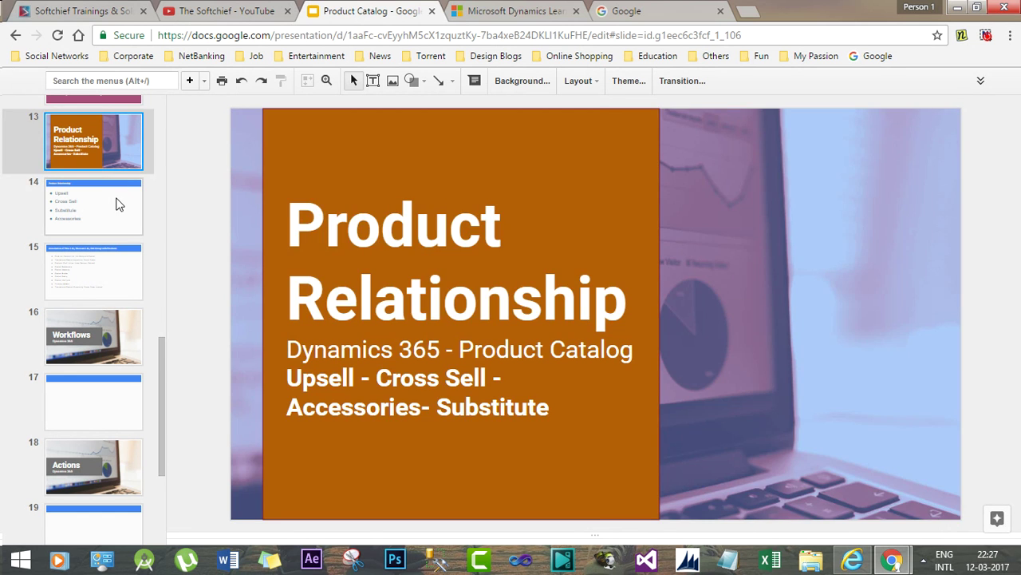
{"action": "left_click", "coordinate": [132, 204]}
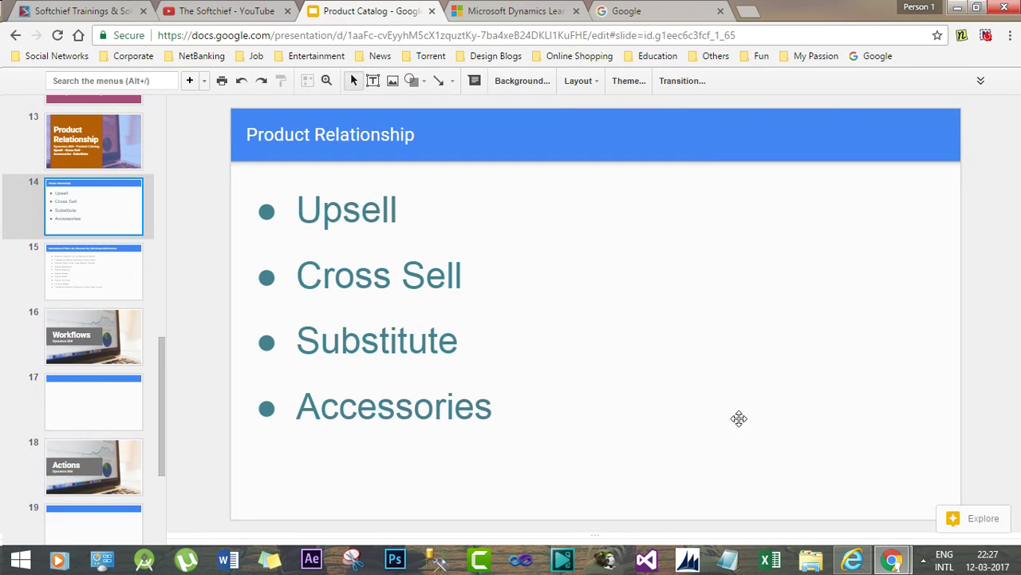
- Switch to Dynamics 365 in Internet Explorer and open Families & Products from the Product Catalog settings
{"action": "left_click", "coordinate": [852, 559]}
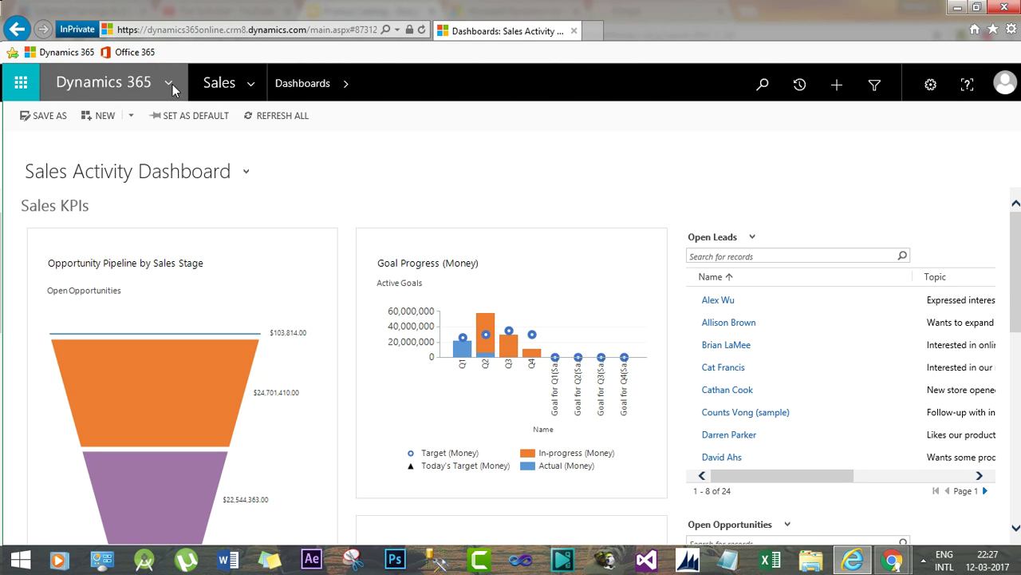
{"action": "left_click", "coordinate": [250, 89]}
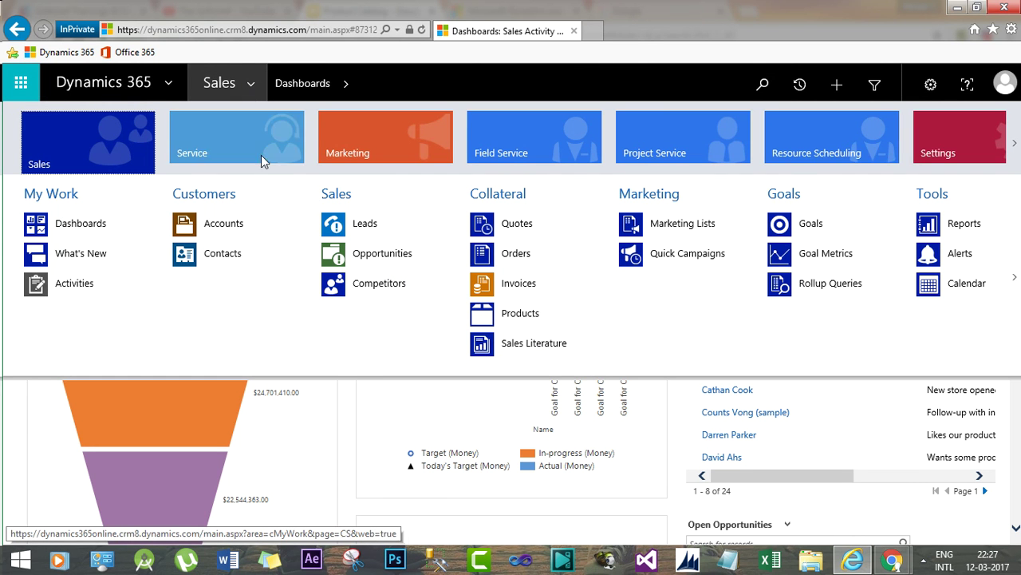
{"action": "left_click", "coordinate": [950, 146]}
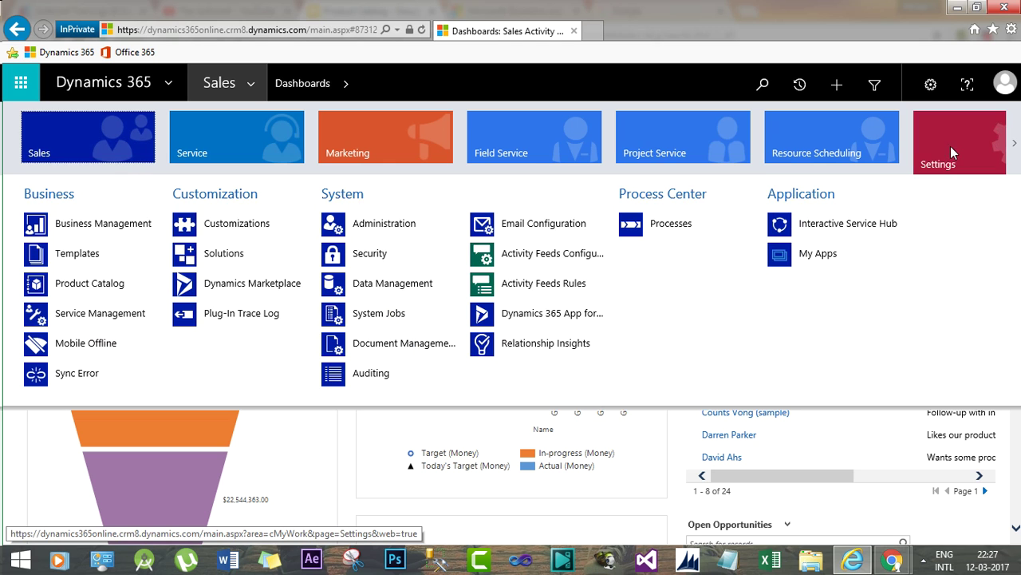
{"action": "left_click", "coordinate": [86, 285]}
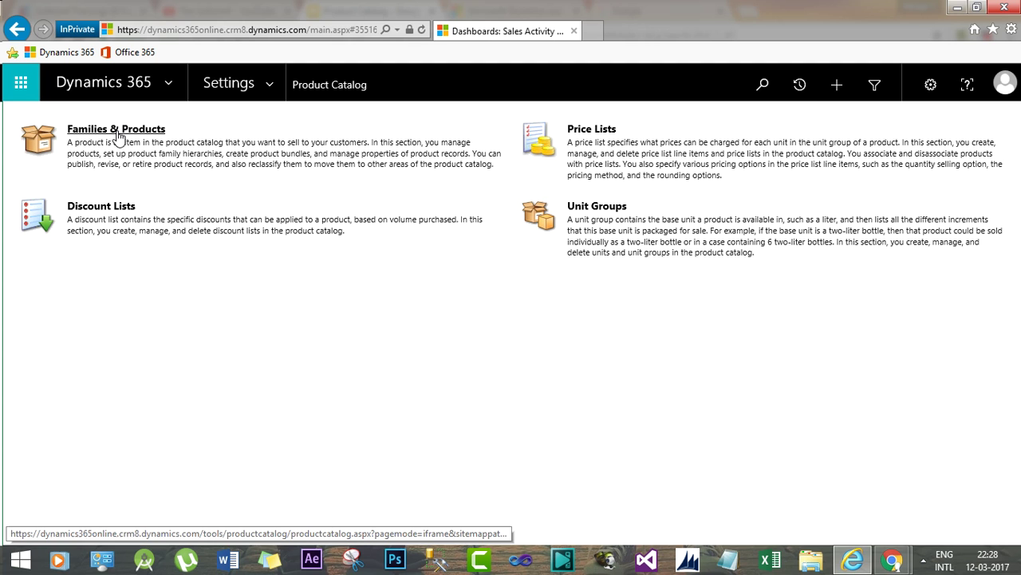
{"action": "left_click", "coordinate": [117, 134]}
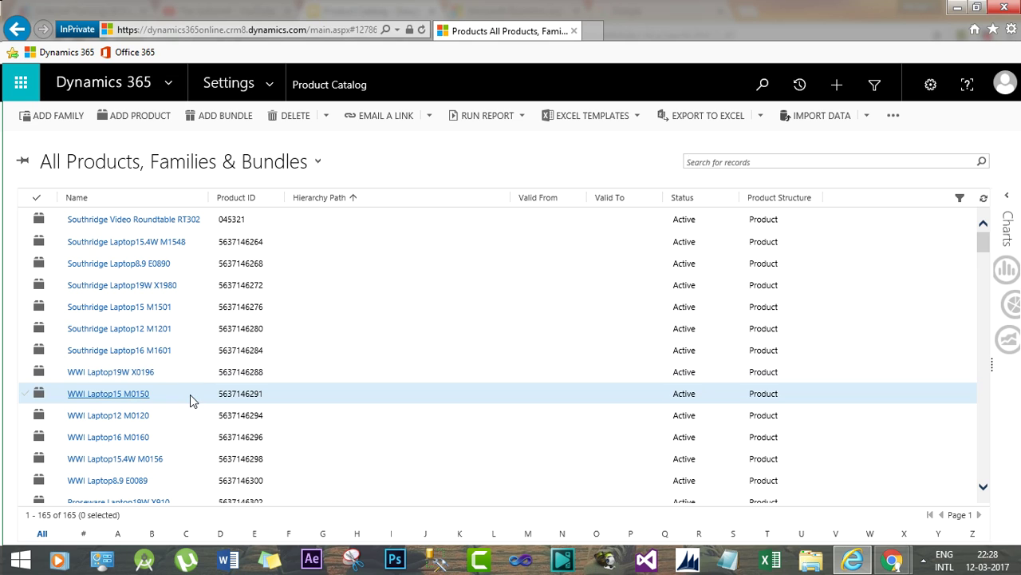
- Open the product WWI Laptop15 M0150 and go to its Additional Details section
{"action": "left_click", "coordinate": [117, 394]}
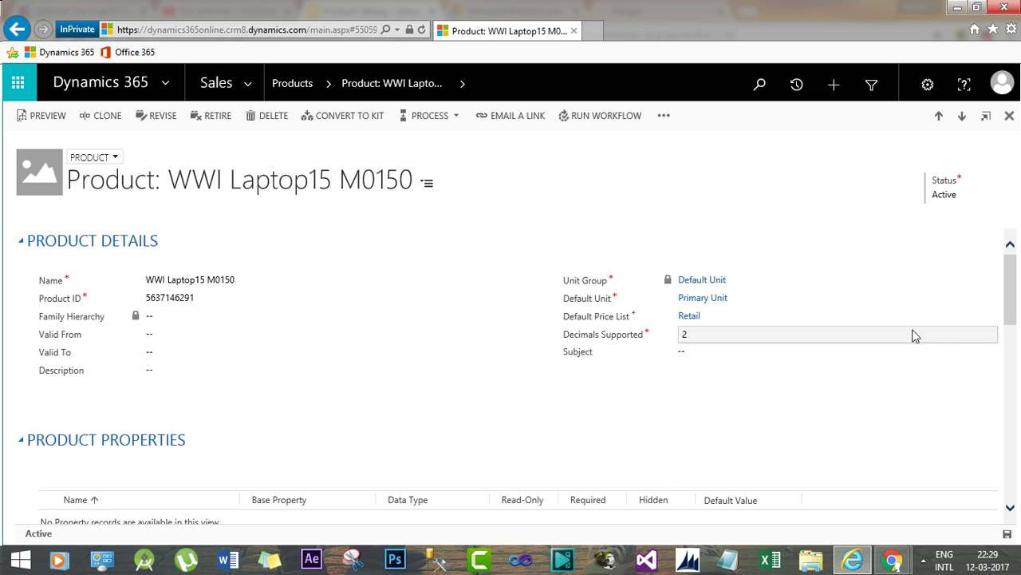
{"action": "scroll", "coordinate": [1006, 277], "scroll_direction": "up", "scroll_amount": 1}
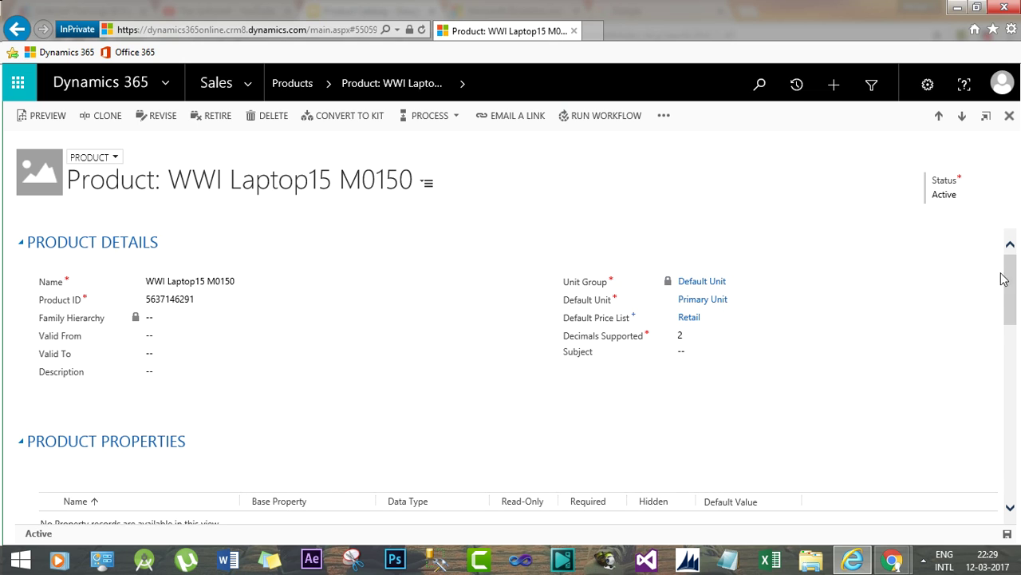
{"action": "left_click", "coordinate": [427, 185]}
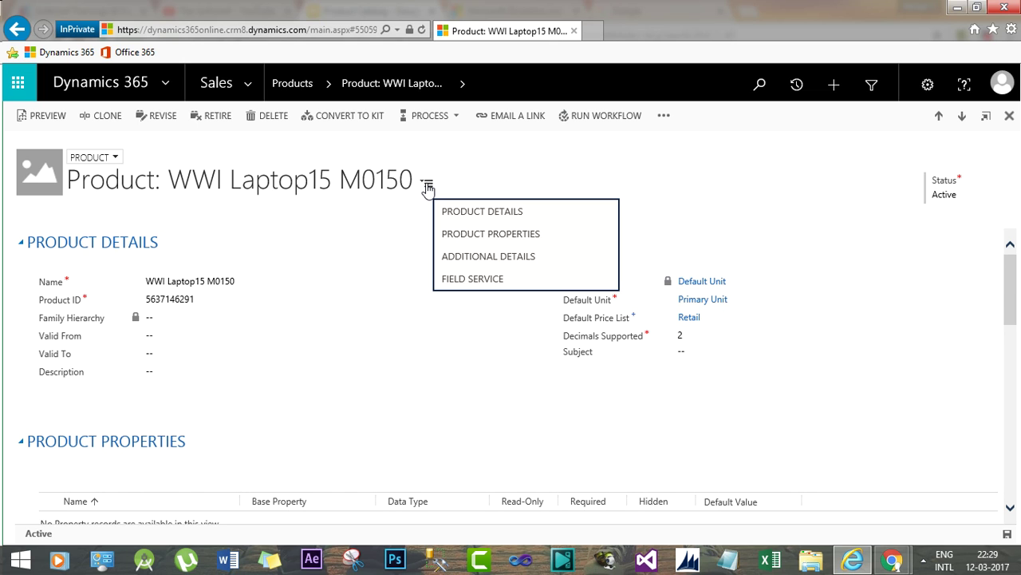
{"action": "left_click", "coordinate": [497, 257]}
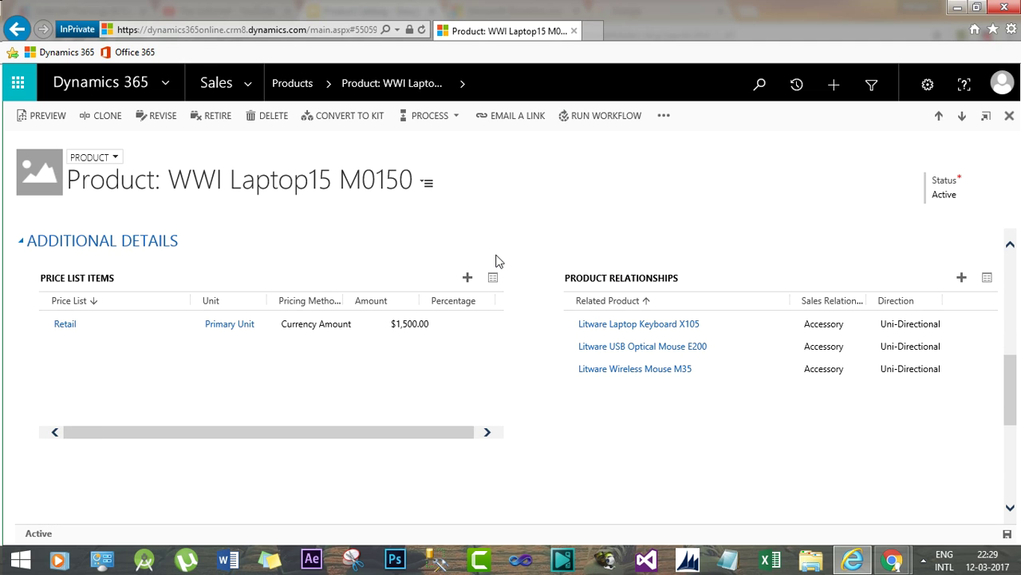
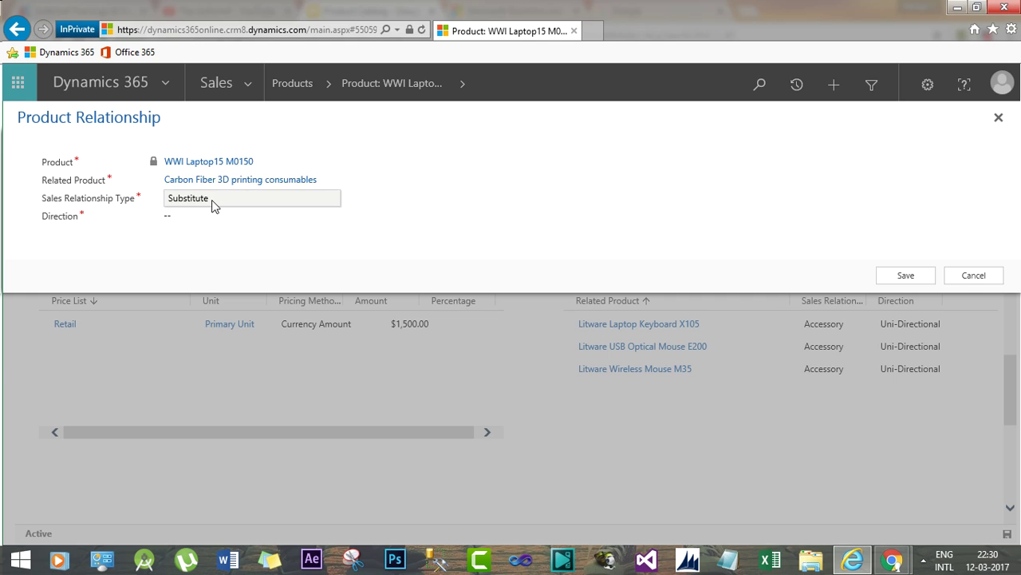
- For the related product Carbon Fiber 3D printing consumables, set the sales relationship type to Up-sell and the direction to Bi-Directional
{"action": "left_click", "coordinate": [212, 205]}
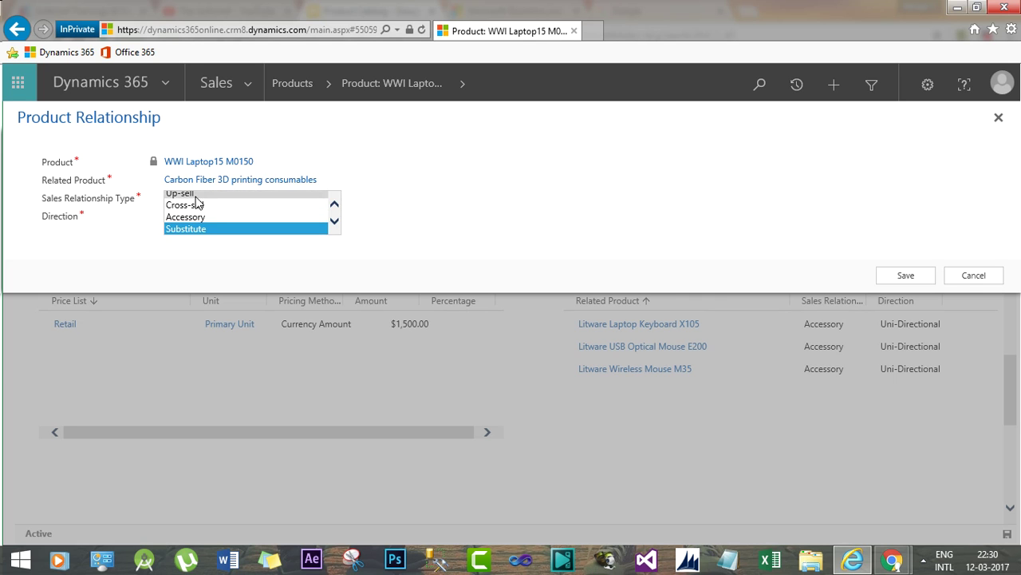
{"action": "left_click", "coordinate": [196, 200]}
{"action": "left_click", "coordinate": [181, 216]}
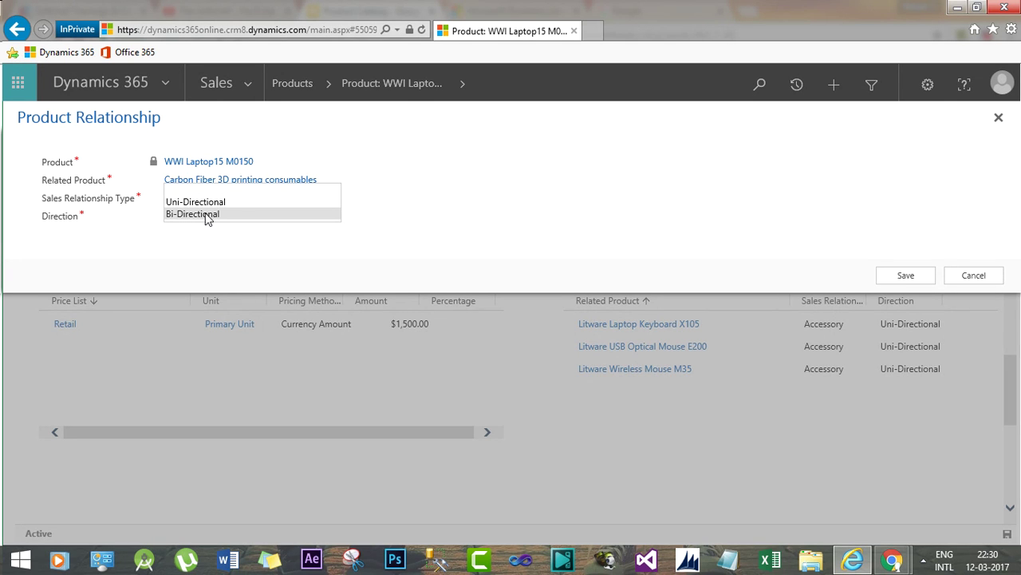
{"action": "left_click", "coordinate": [207, 215]}
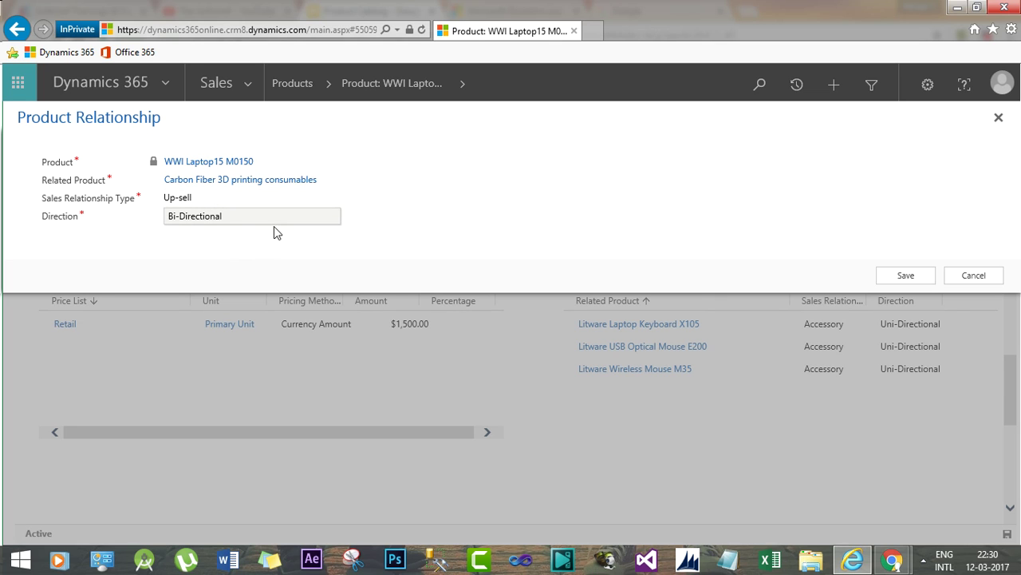
- Change the up-sell relationship's direction to Uni-Directional and save the relationship
{"action": "left_click", "coordinate": [199, 219]}
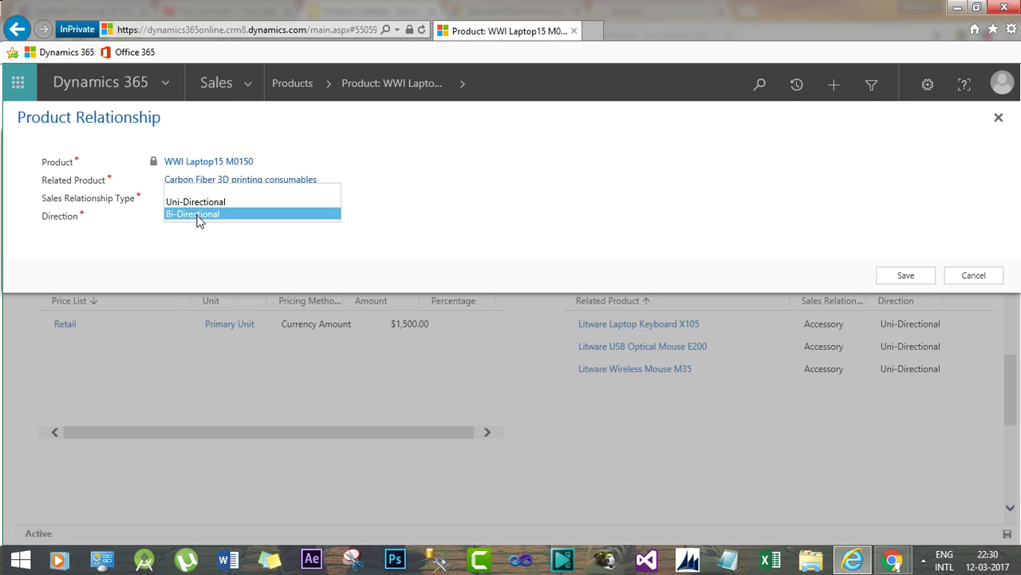
{"action": "left_click", "coordinate": [197, 204]}
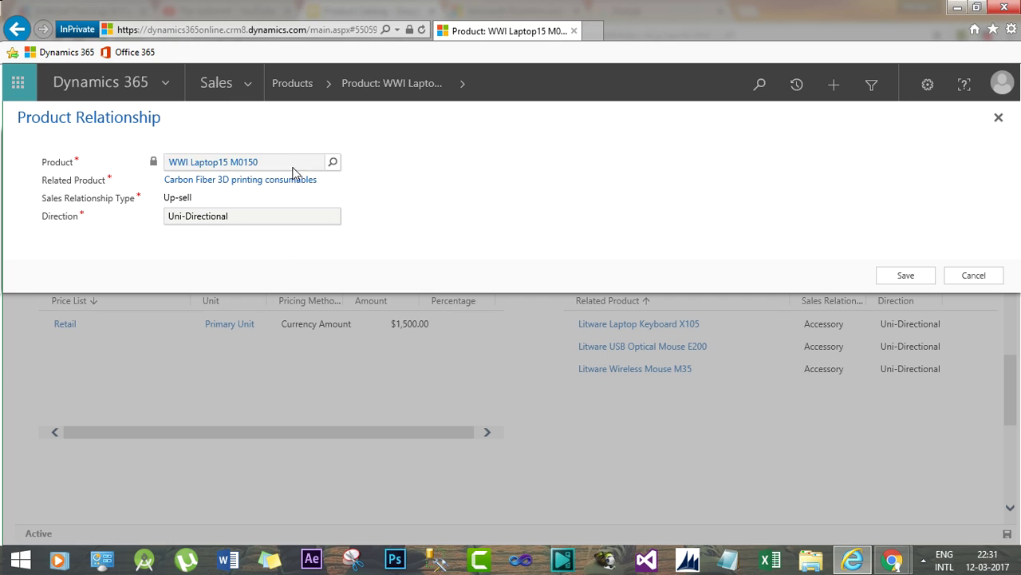
{"action": "left_click", "coordinate": [161, 167]}
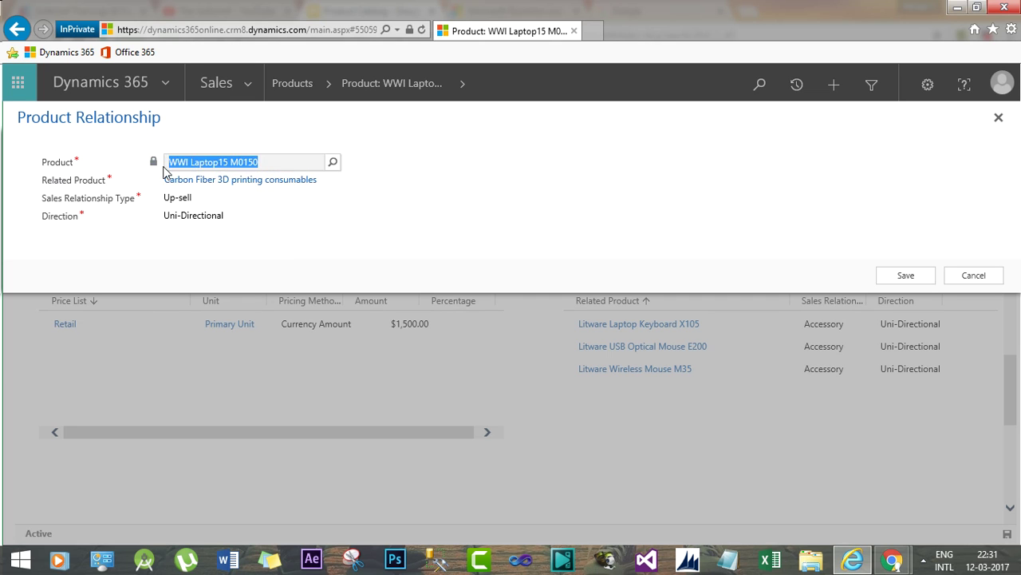
{"action": "left_click", "coordinate": [170, 166]}
{"action": "left_click", "coordinate": [236, 267]}
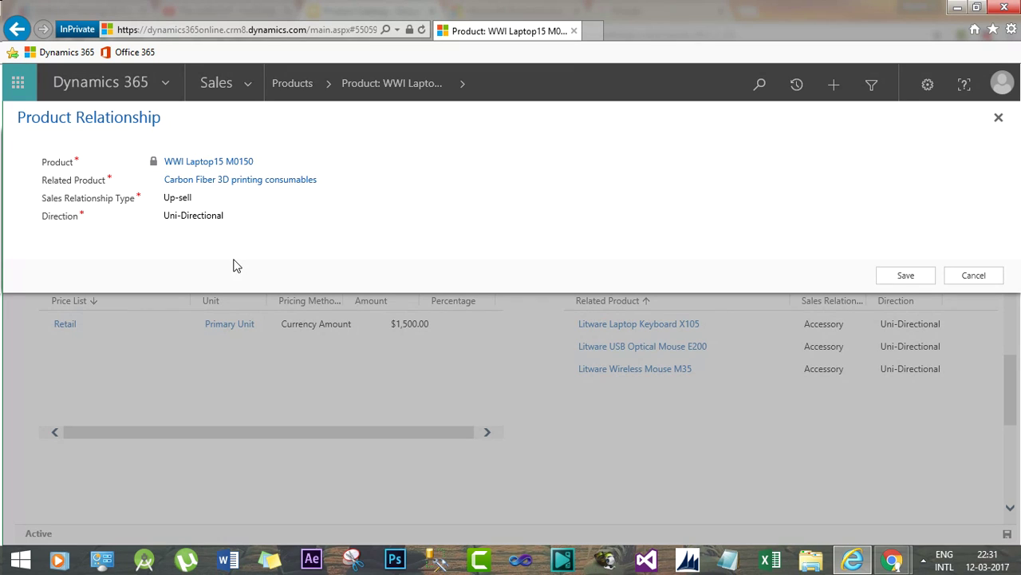
{"action": "left_click", "coordinate": [906, 280]}
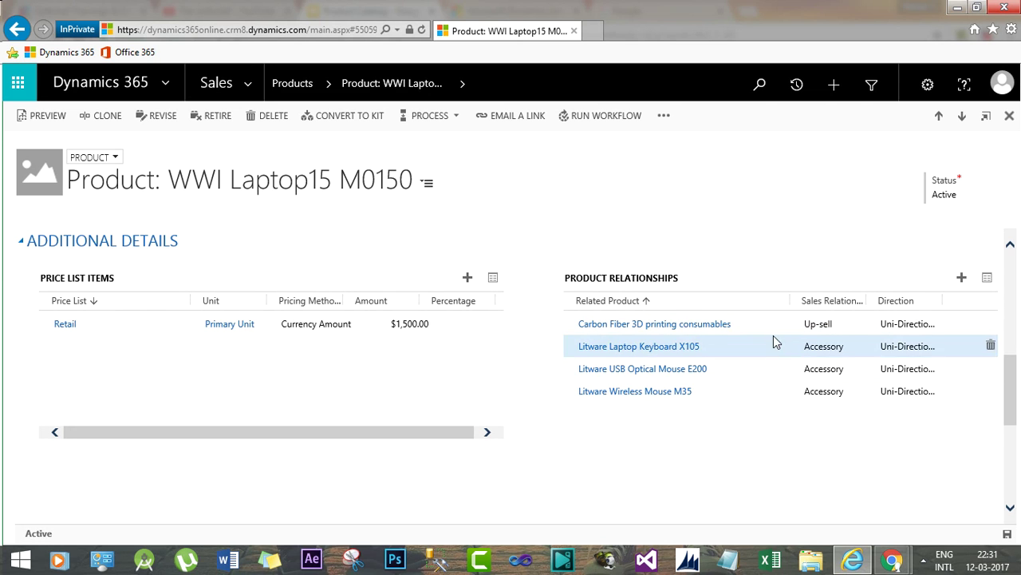
- Start another product relationship for the laptop with type Cross-sell and 27 inch Patient Monitor as the related product
{"action": "left_click", "coordinate": [961, 281]}
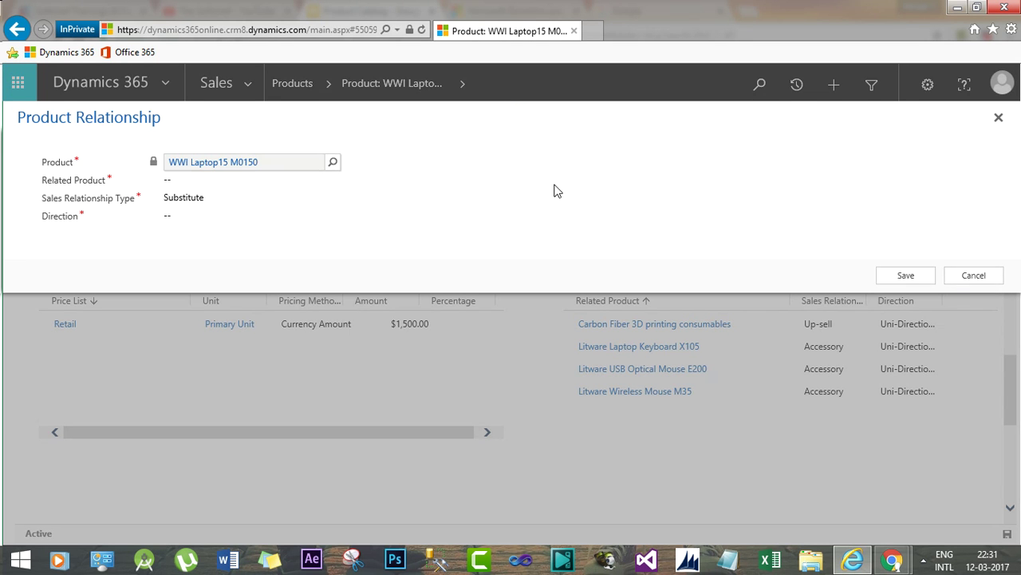
{"action": "left_click", "coordinate": [224, 178]}
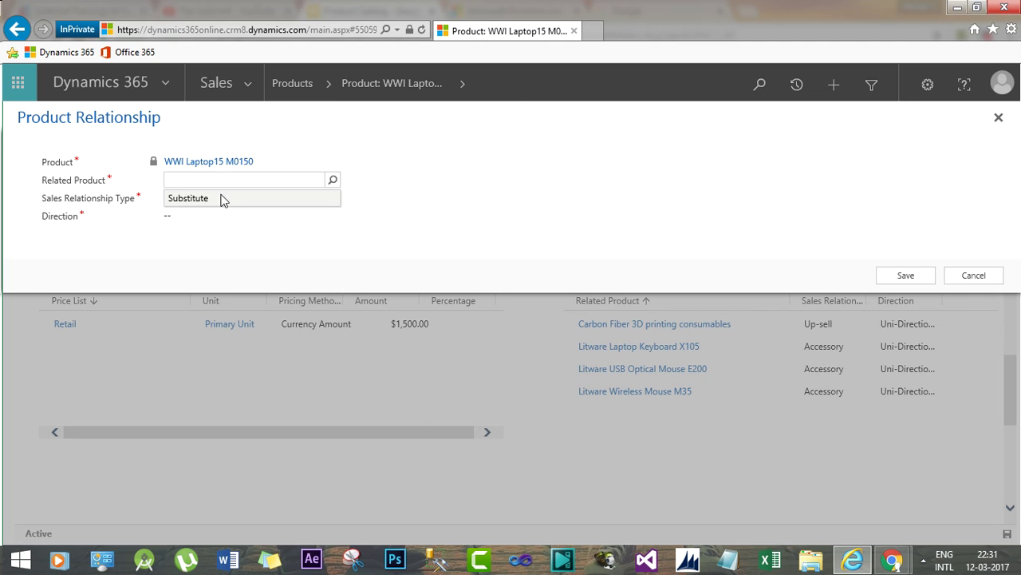
{"action": "left_click", "coordinate": [212, 204]}
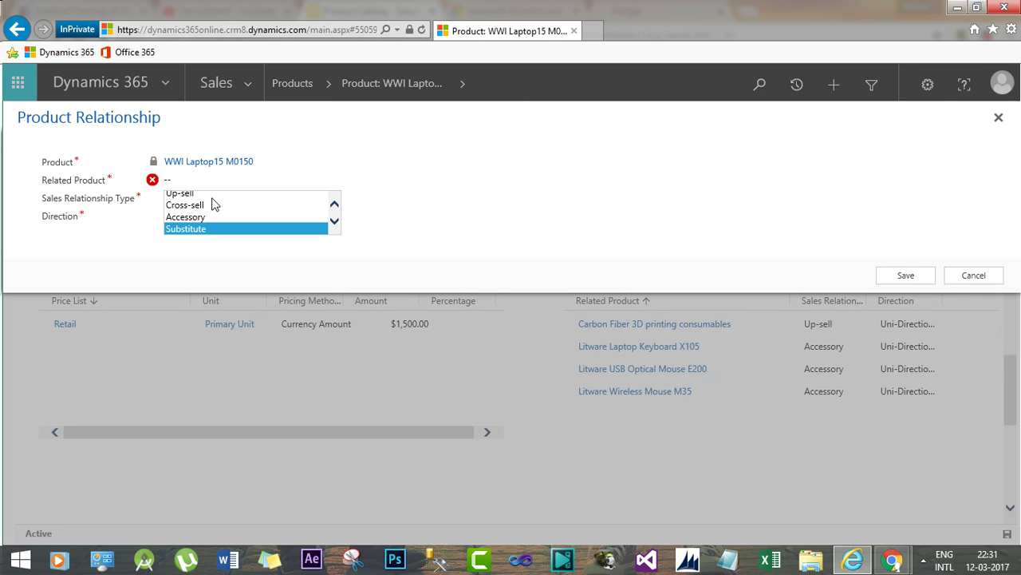
{"action": "left_click", "coordinate": [197, 206]}
{"action": "left_click", "coordinate": [228, 182]}
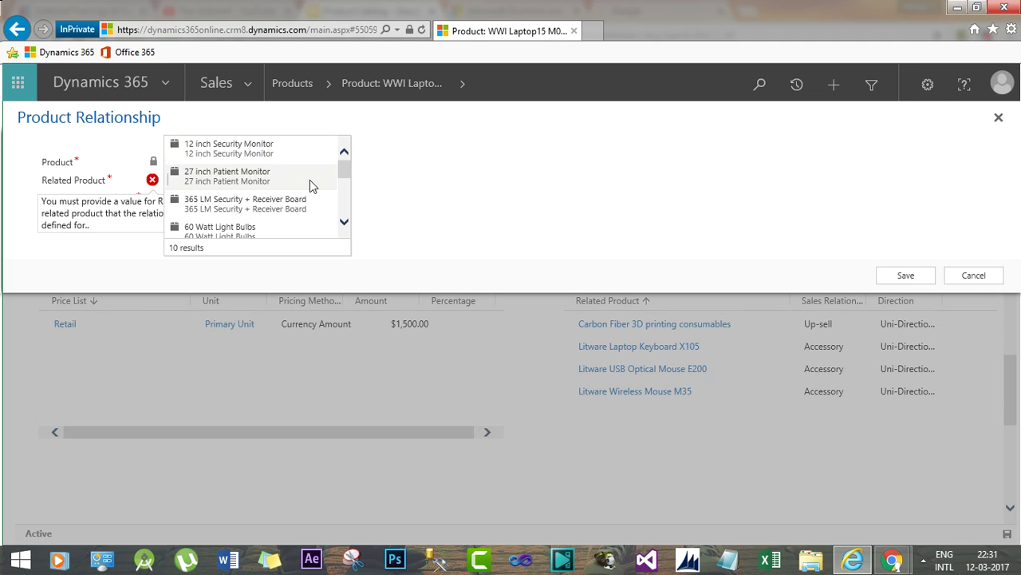
{"action": "left_click", "coordinate": [243, 182]}
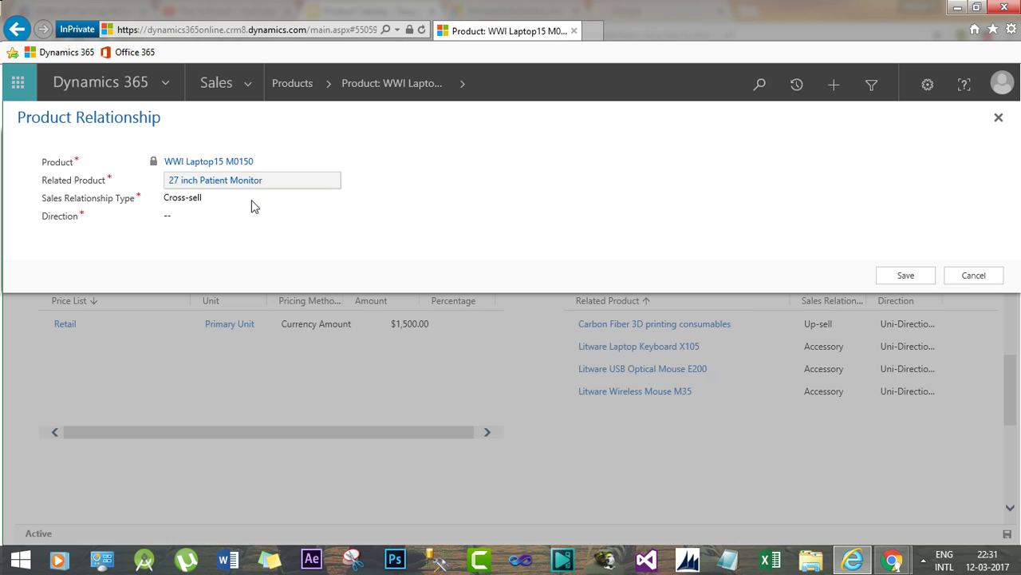
- Set the cross-sell relationship's direction to Uni-Directional and save it
{"action": "left_click", "coordinate": [190, 223]}
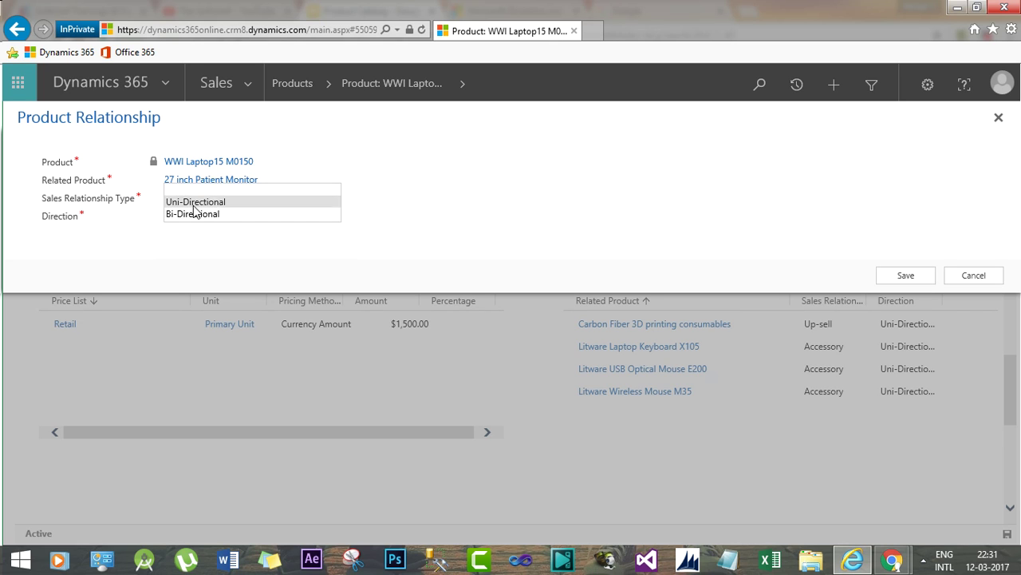
{"action": "left_click", "coordinate": [193, 203]}
{"action": "left_click", "coordinate": [734, 256]}
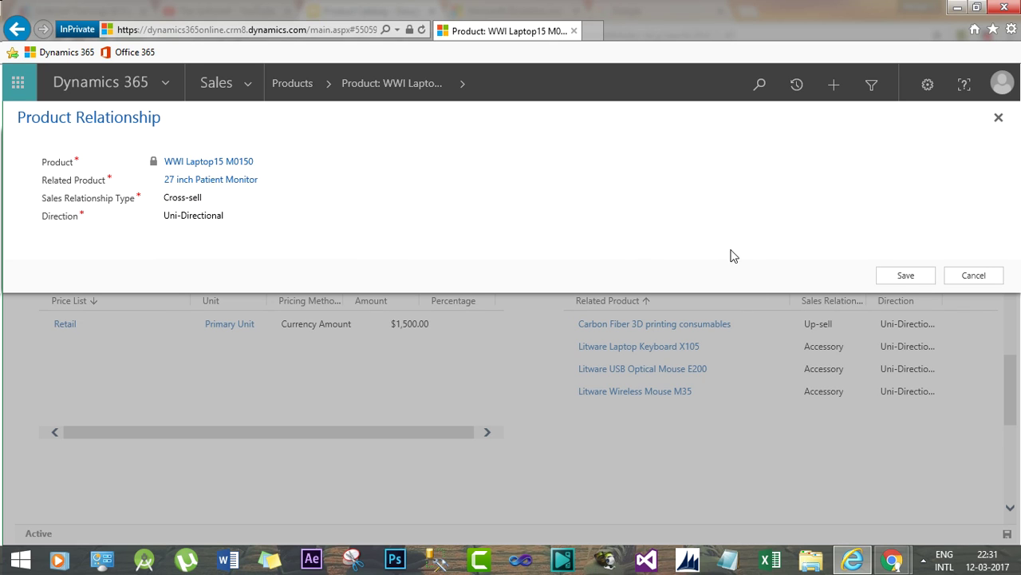
{"action": "left_click", "coordinate": [905, 275]}
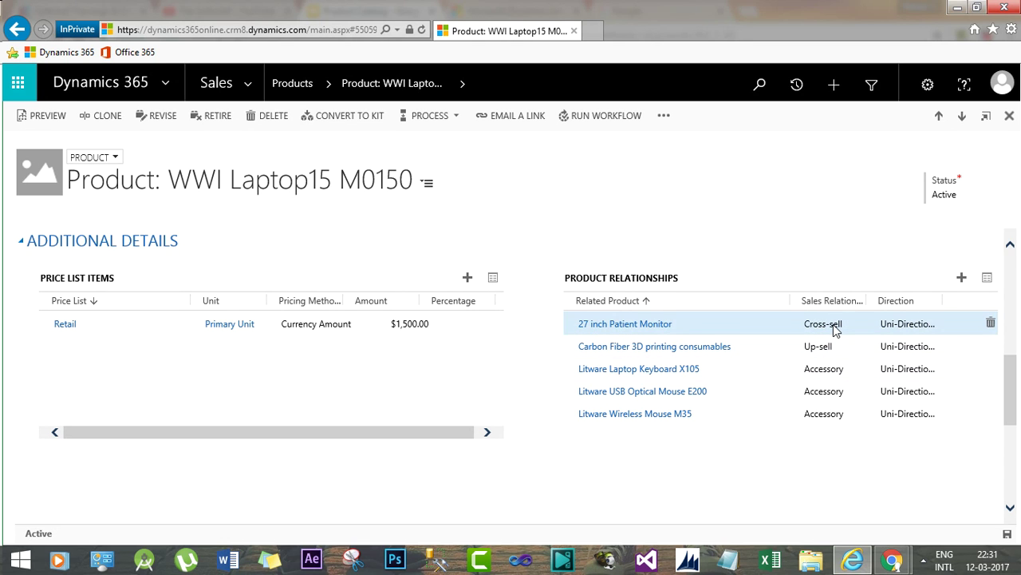
- Start another product relationship for the laptop, searching products for *lap* and choosing Fabrikam Laptop16 M6000 as the related product
{"action": "left_click", "coordinate": [962, 278]}
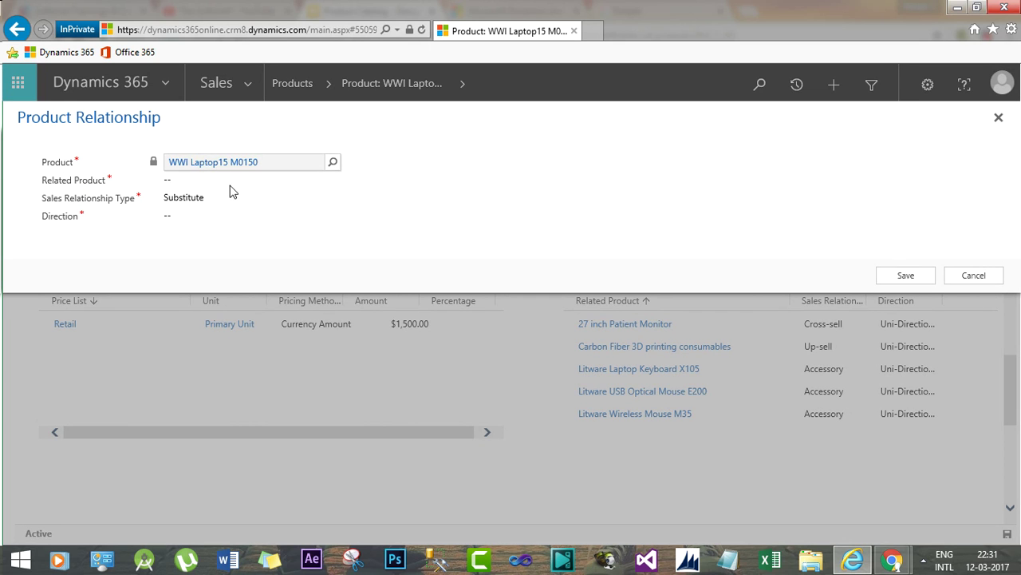
{"action": "left_click", "coordinate": [222, 184]}
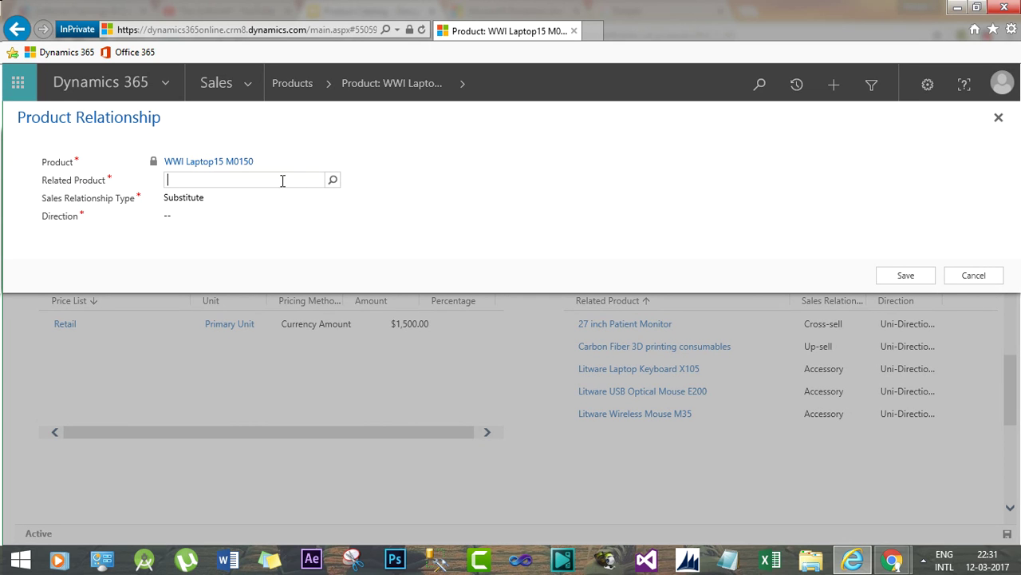
{"action": "left_click", "coordinate": [332, 182]}
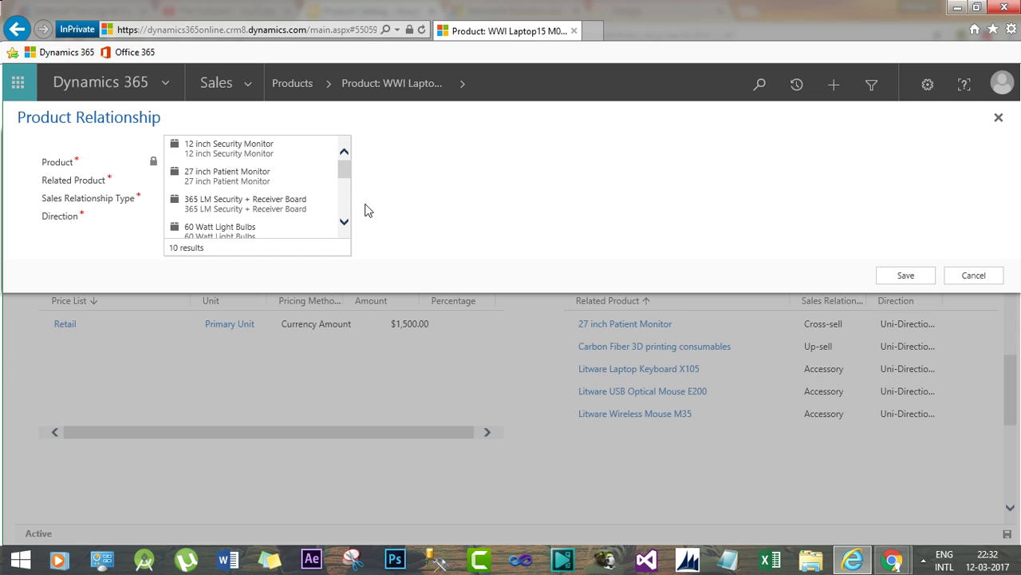
{"action": "left_click_drag", "start_coordinate": [343, 175], "coordinate": [342, 222]}
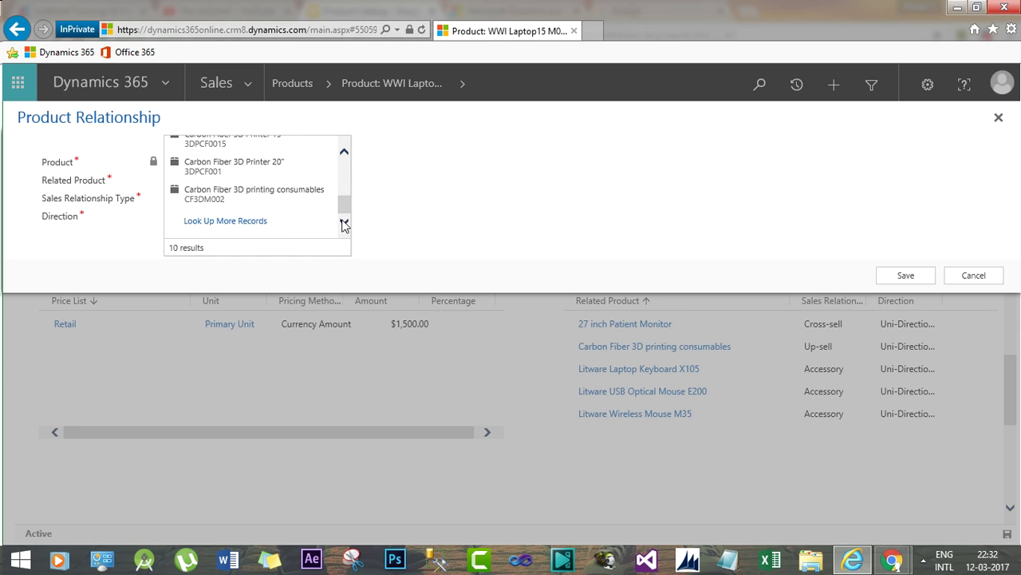
{"action": "left_click", "coordinate": [238, 222]}
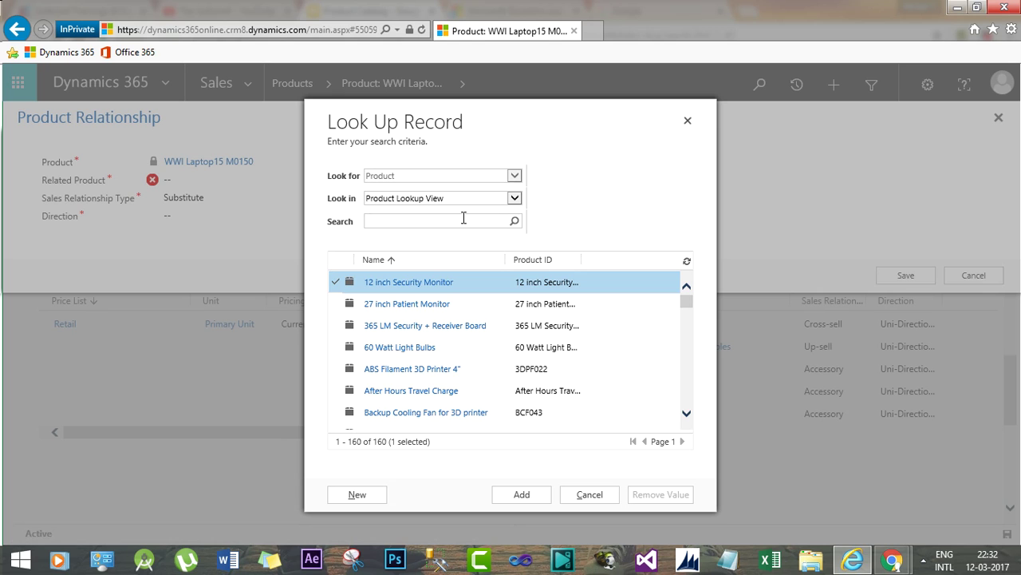
{"action": "type", "text": "*lap*"}
{"action": "key", "text": "Return"}
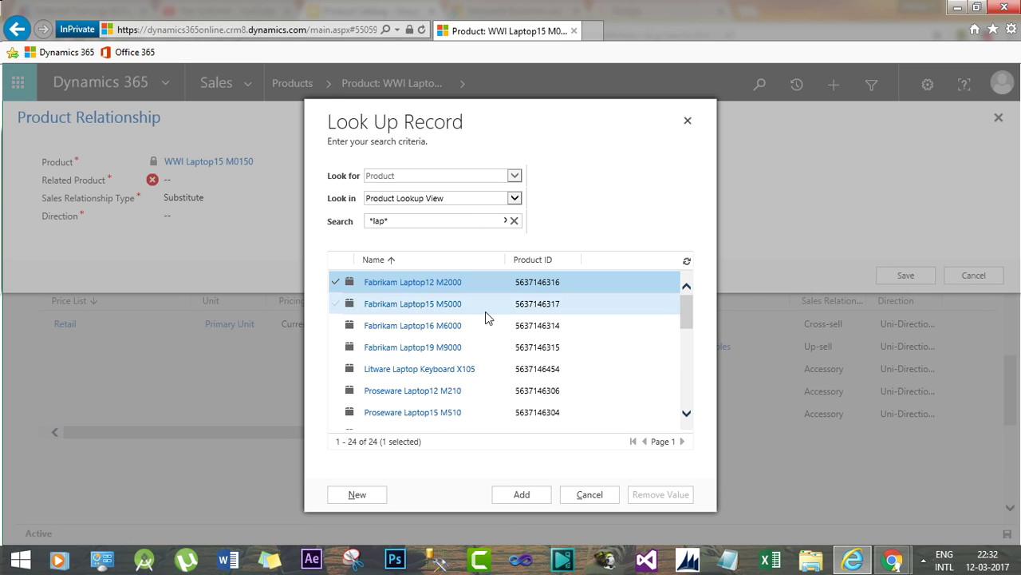
{"action": "left_click", "coordinate": [463, 325]}
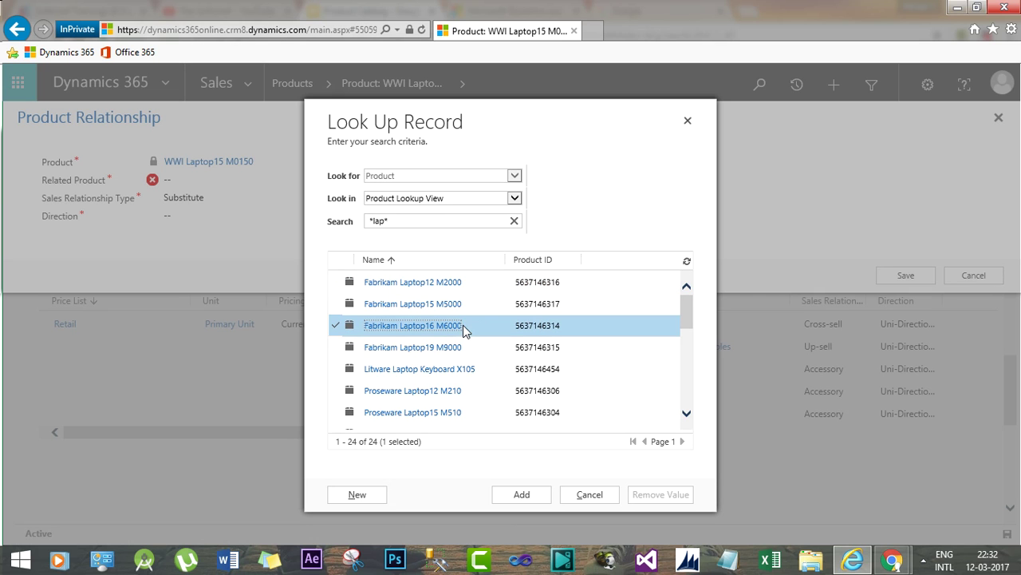
{"action": "left_click", "coordinate": [525, 494]}
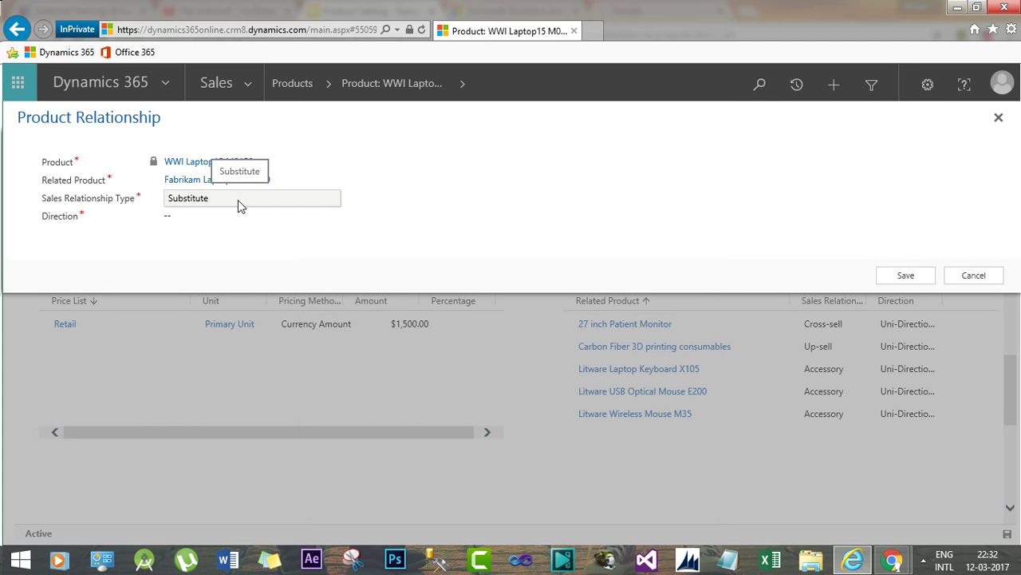
- Set the substitute relationship's direction to Uni-Directional and save it
{"action": "left_click", "coordinate": [180, 217]}
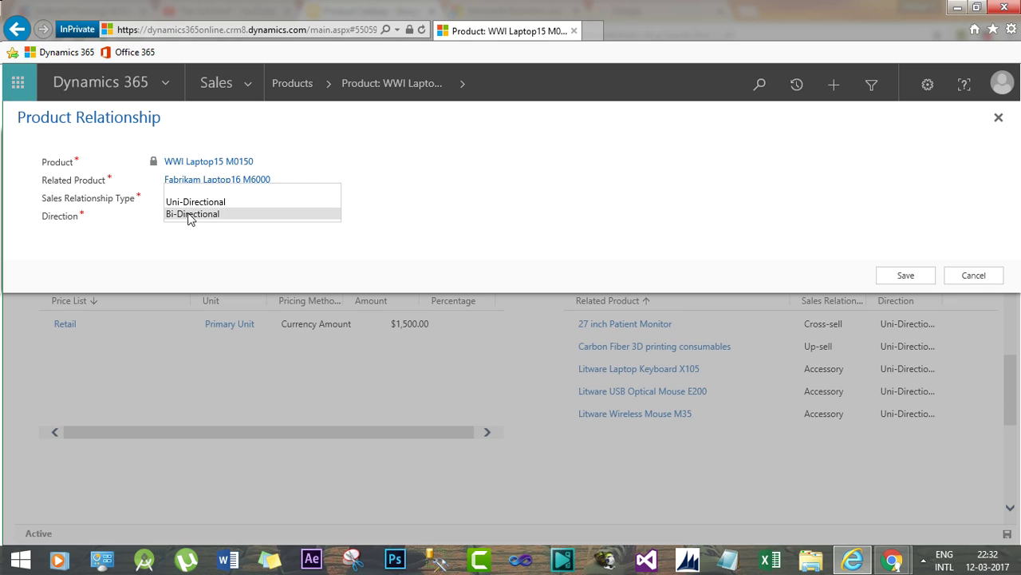
{"action": "left_click", "coordinate": [191, 204]}
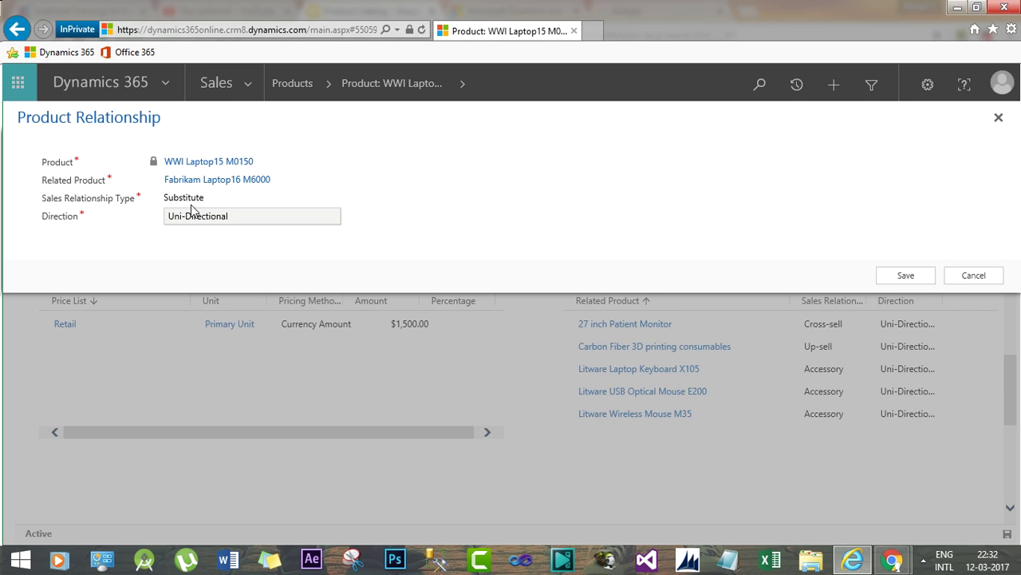
{"action": "left_click", "coordinate": [911, 281]}
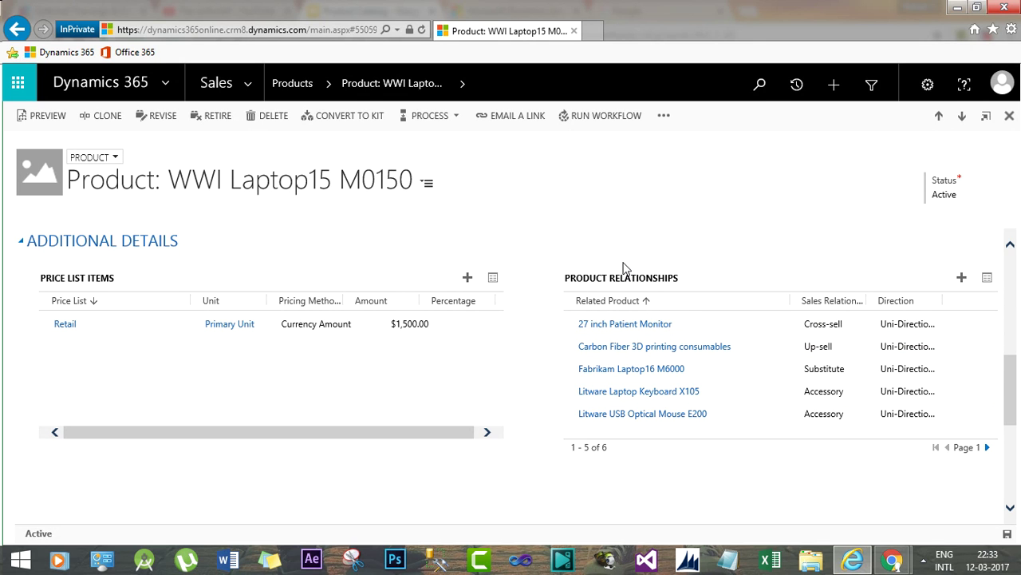
{"action": "left_click_drag", "start_coordinate": [567, 277], "coordinate": [647, 280]}
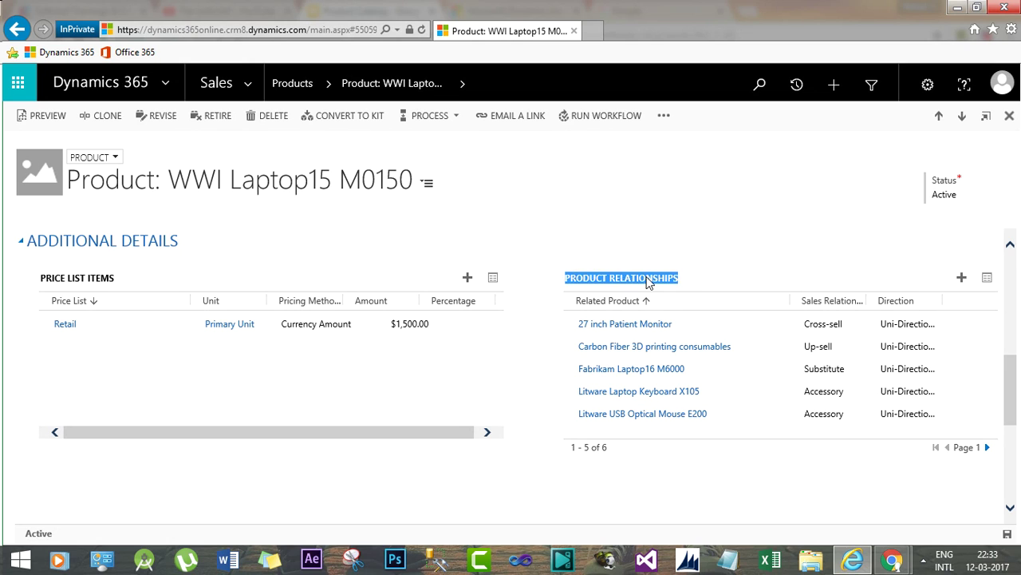
{"action": "left_click", "coordinate": [647, 281]}
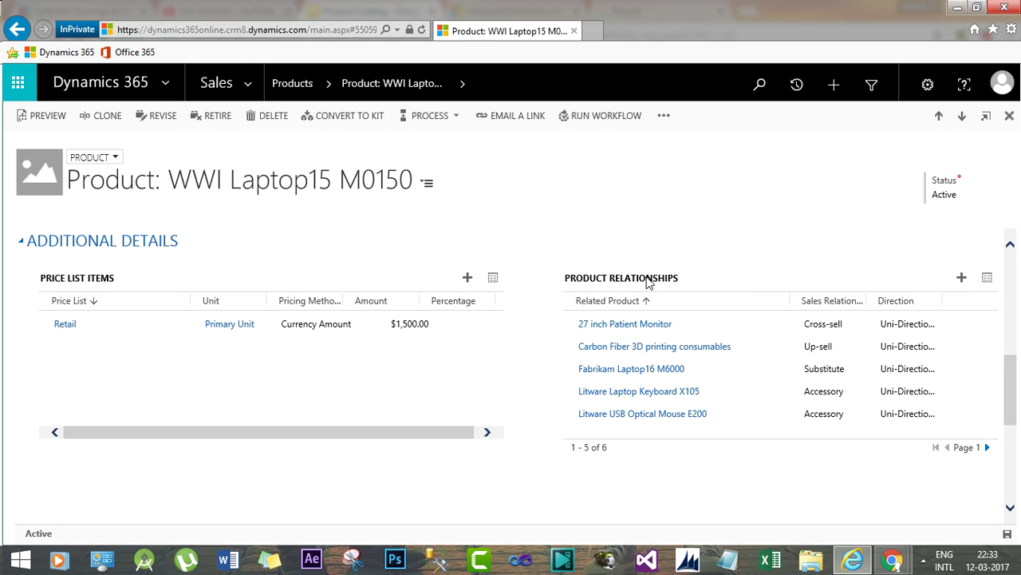
- Create a new sales opportunity with the topic Laptop Required and save it
{"action": "left_click", "coordinate": [244, 94]}
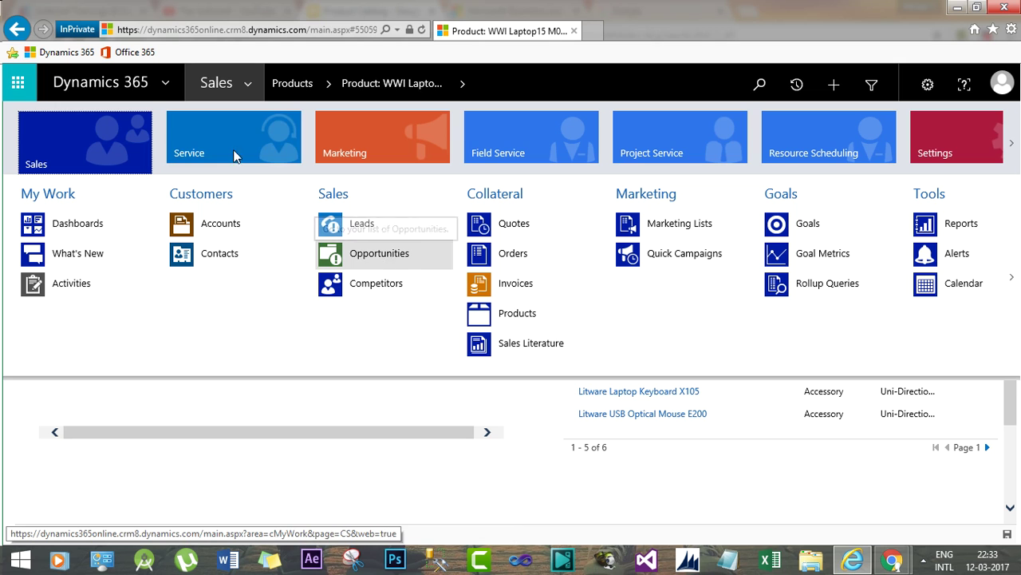
{"action": "left_click", "coordinate": [375, 261]}
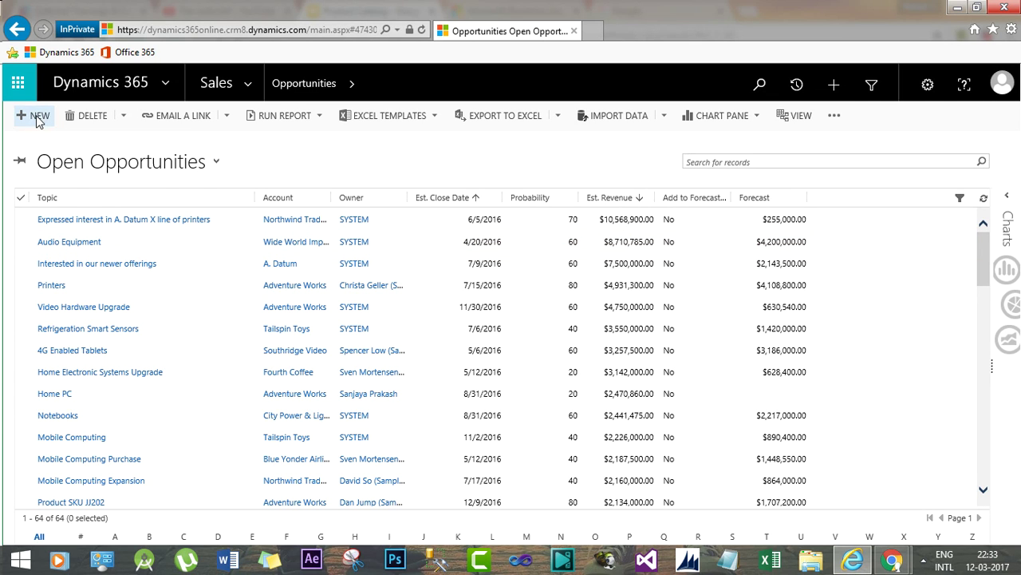
{"action": "double_click", "coordinate": [499, 248]}
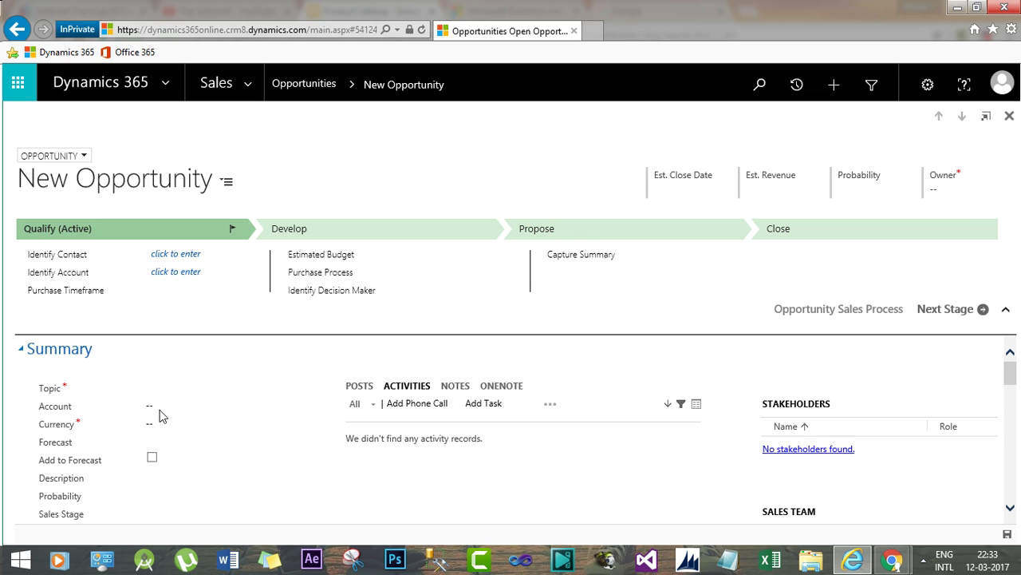
{"action": "left_click", "coordinate": [158, 386]}
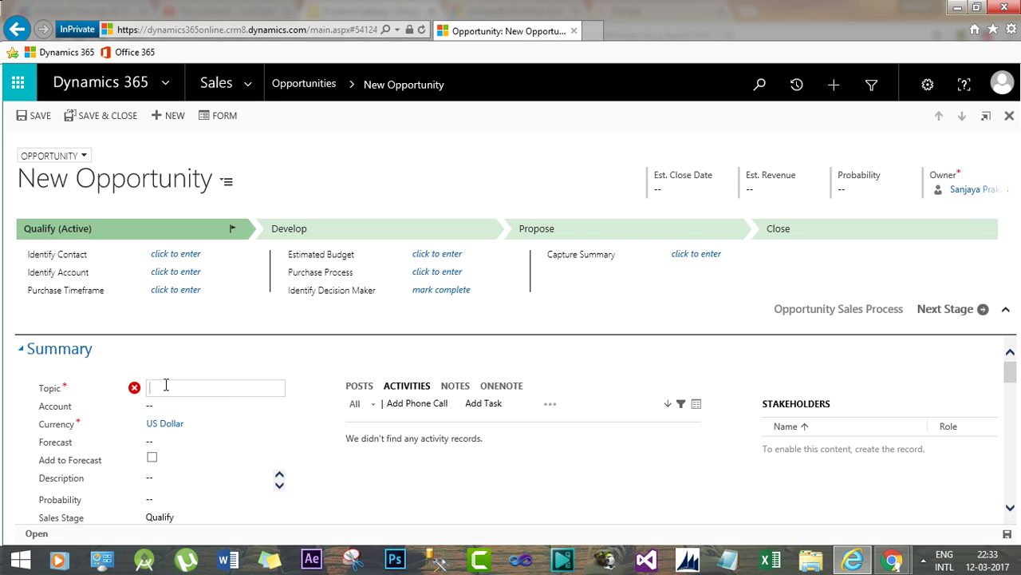
{"action": "type", "text": "Laptop Required"}
{"action": "left_click", "coordinate": [38, 117]}
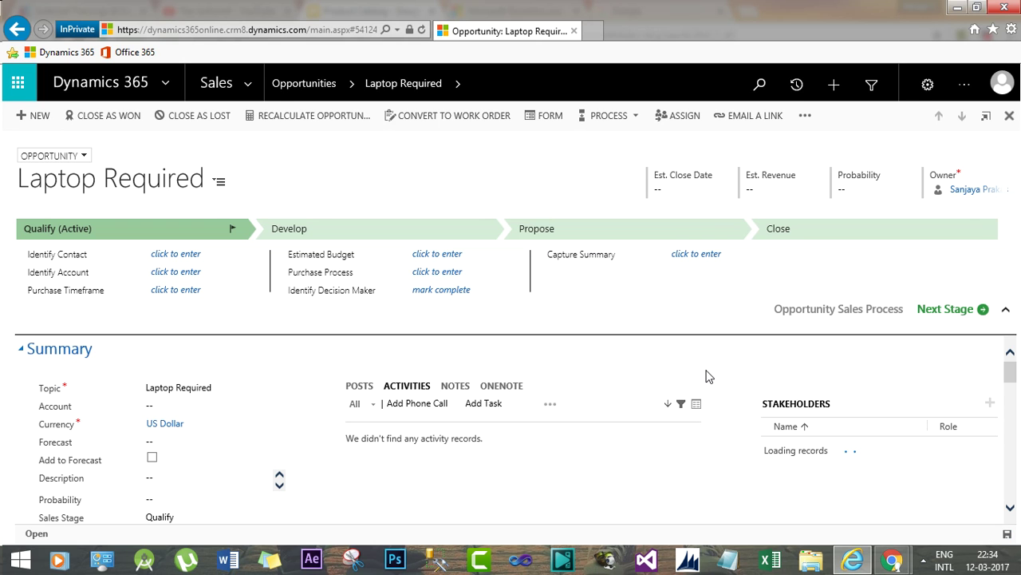
- In the opportunity's product line items, set the price list to Retail and the revenue to System Calculated
{"action": "left_click", "coordinate": [221, 182]}
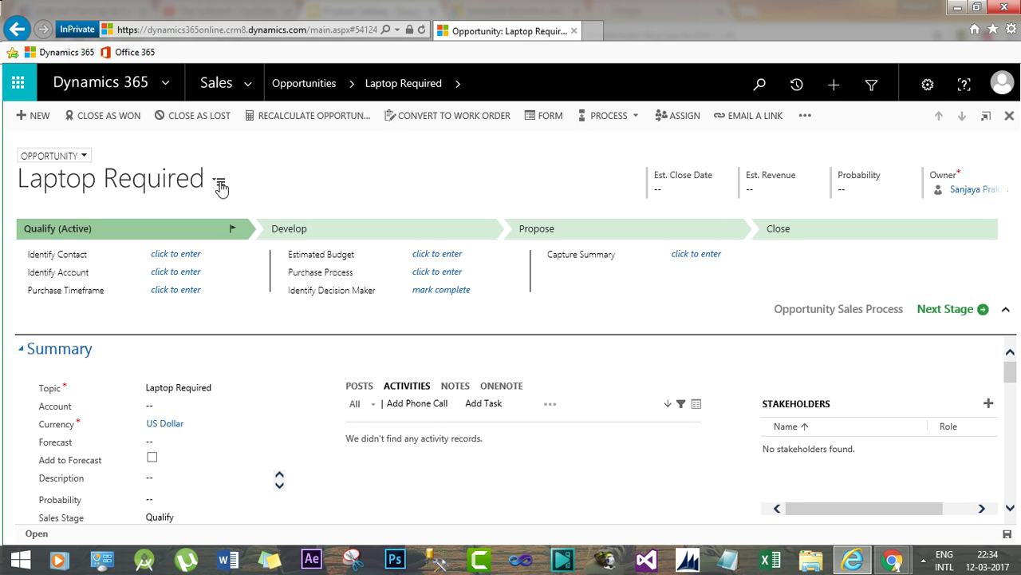
{"action": "left_click", "coordinate": [221, 184]}
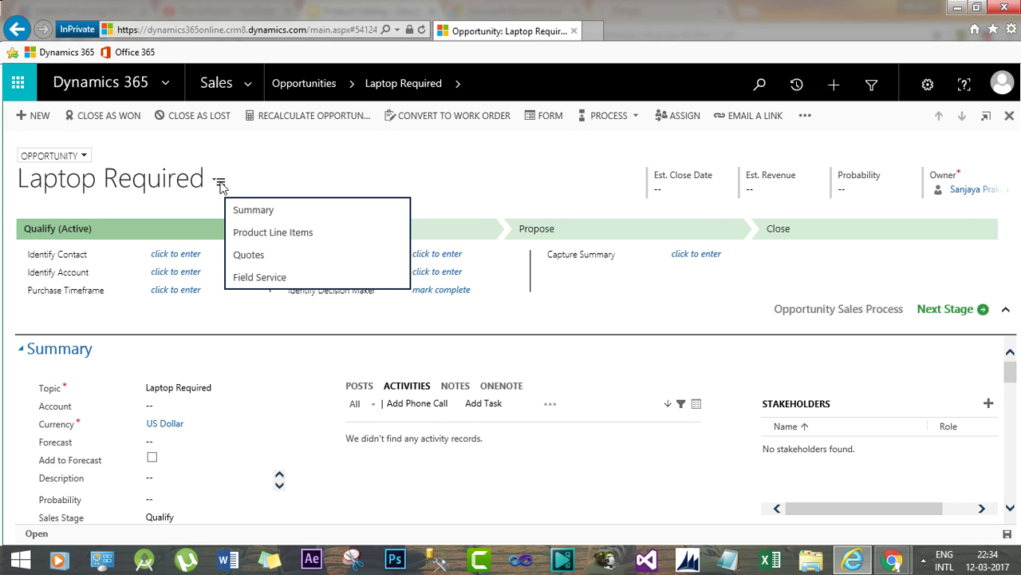
{"action": "left_click", "coordinate": [282, 233]}
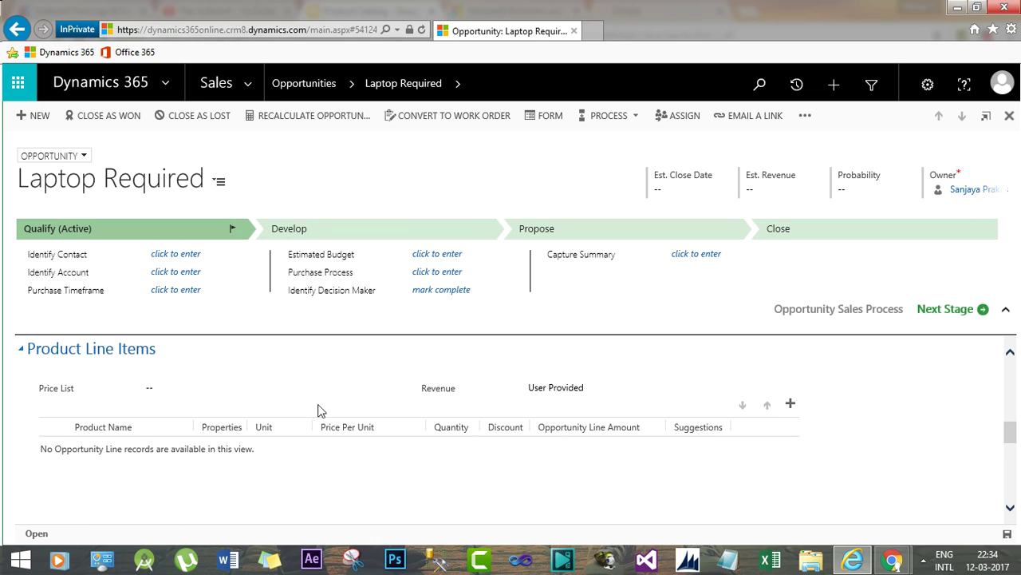
{"action": "left_click", "coordinate": [188, 390]}
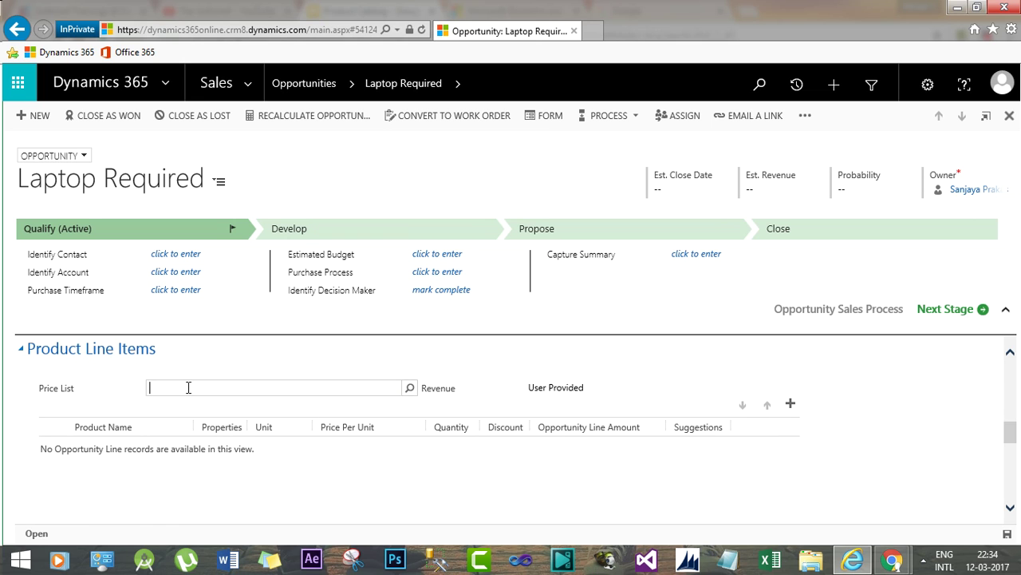
{"action": "left_click", "coordinate": [410, 389]}
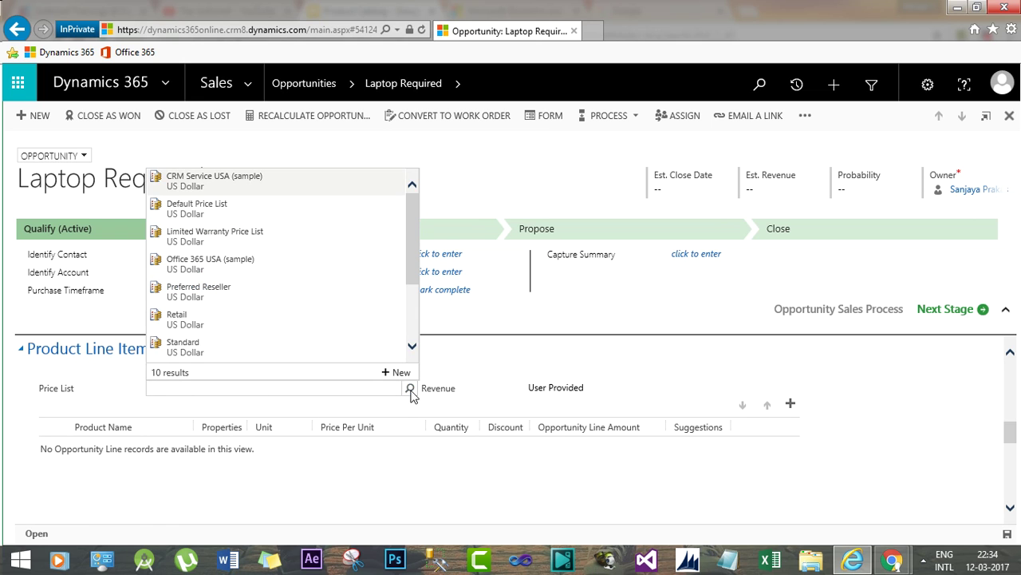
{"action": "left_click", "coordinate": [185, 319]}
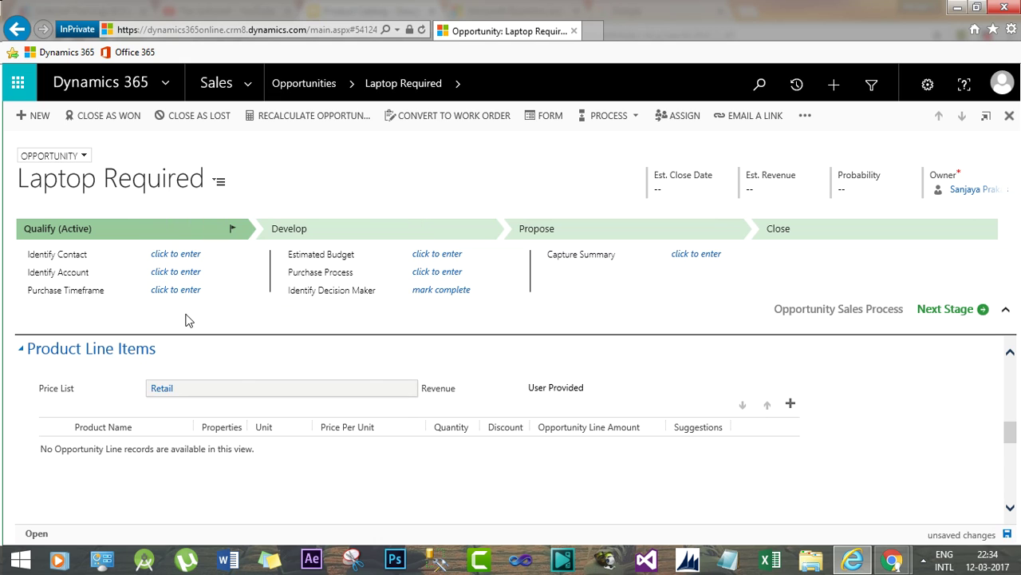
{"action": "left_click", "coordinate": [569, 391]}
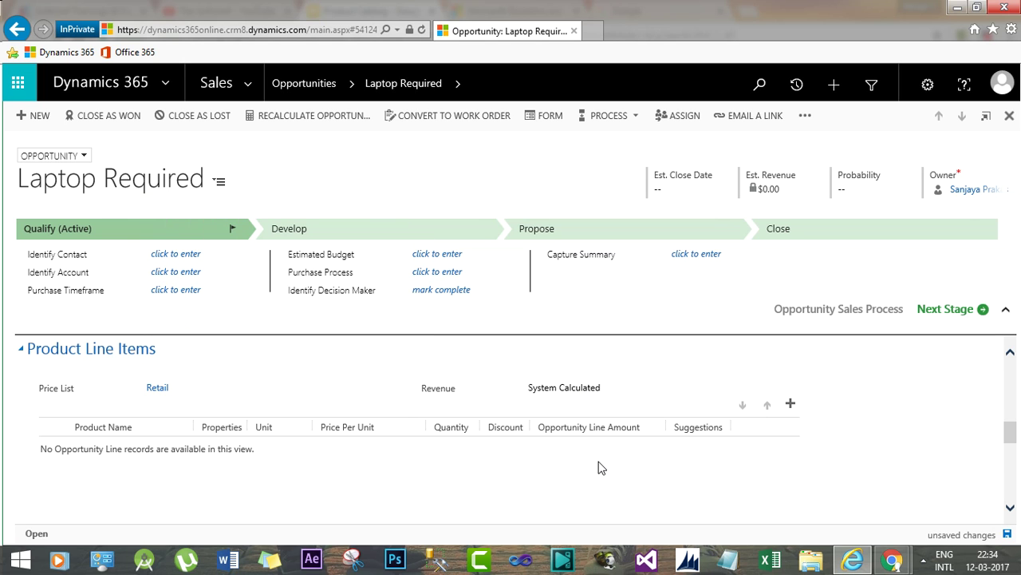
- Add the existing product WWI Laptop15 M0150 as a line item, searching for it with WWI laptop
{"action": "left_click", "coordinate": [790, 405]}
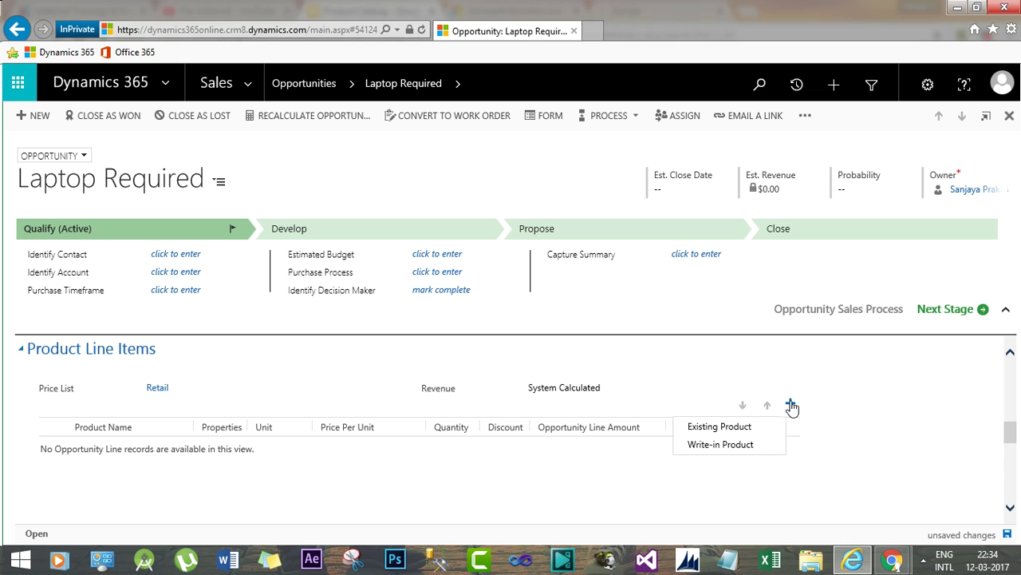
{"action": "left_click", "coordinate": [720, 428]}
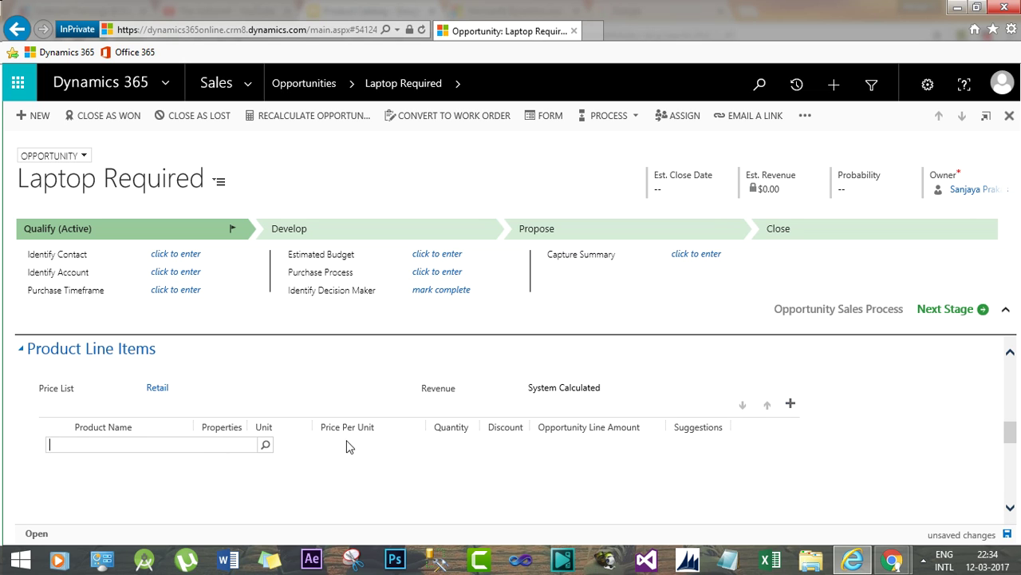
{"action": "left_click", "coordinate": [195, 444]}
{"action": "type", "text": "WWW"}
{"action": "key", "text": "BackSpace"}
{"action": "type", "text": "I laptop"}
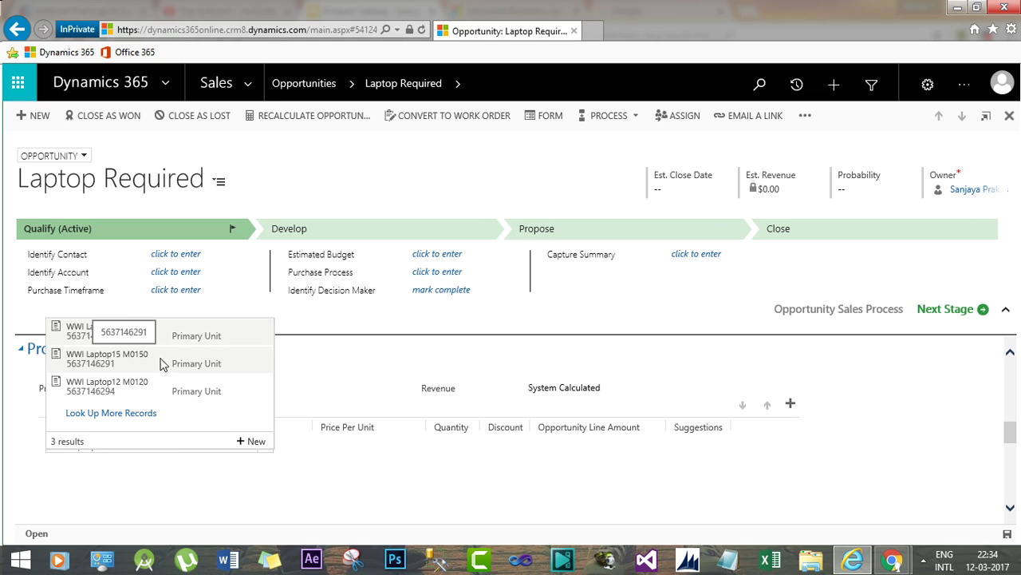
{"action": "key", "text": "Escape"}
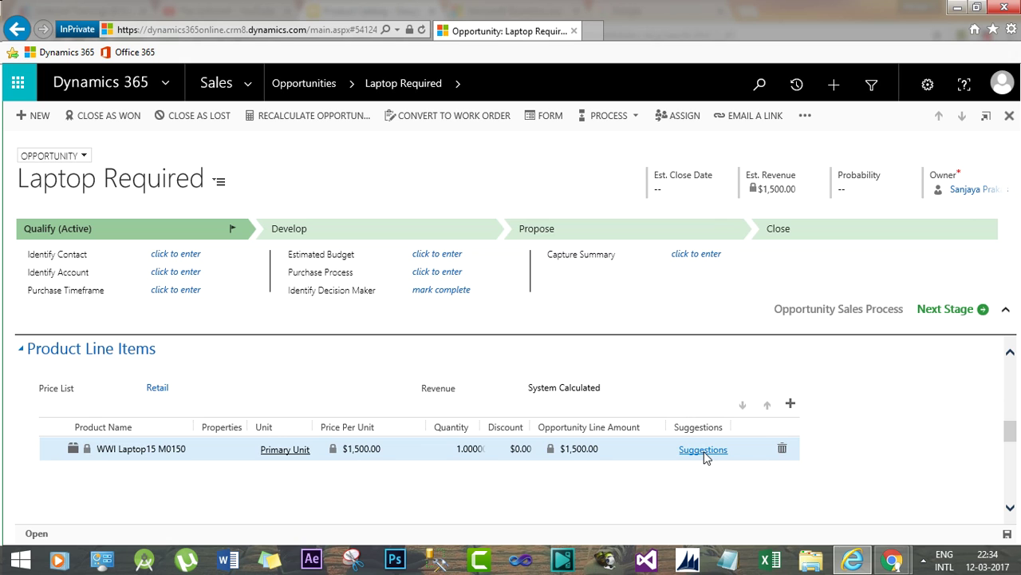
{"action": "left_click", "coordinate": [703, 450]}
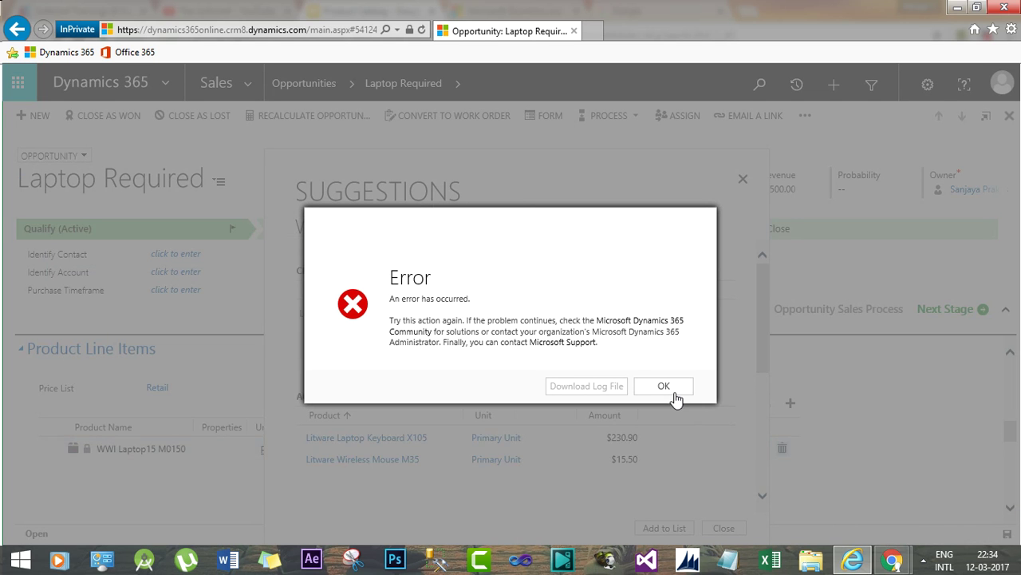
{"action": "left_click", "coordinate": [675, 387]}
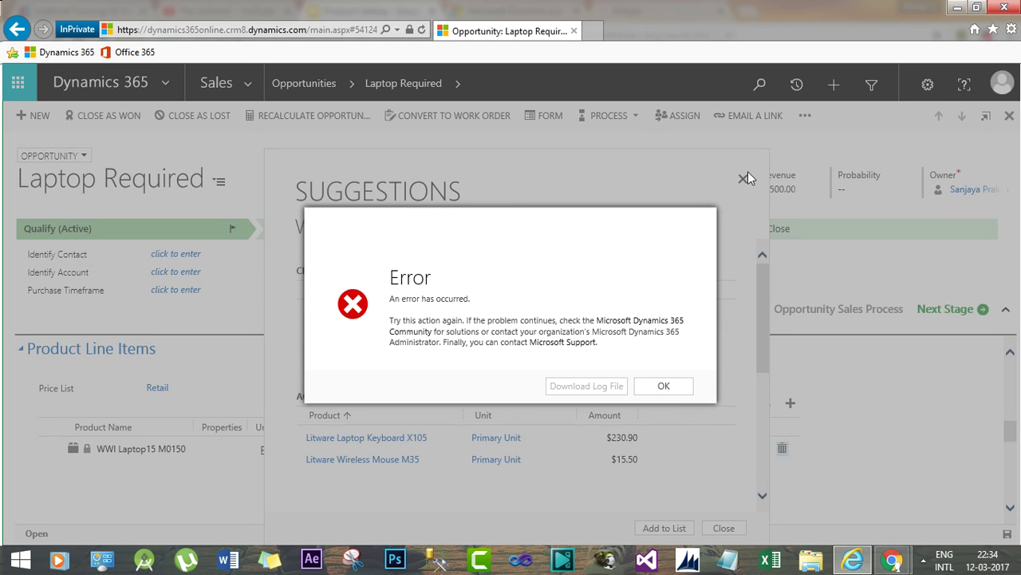
{"action": "left_click", "coordinate": [663, 388]}
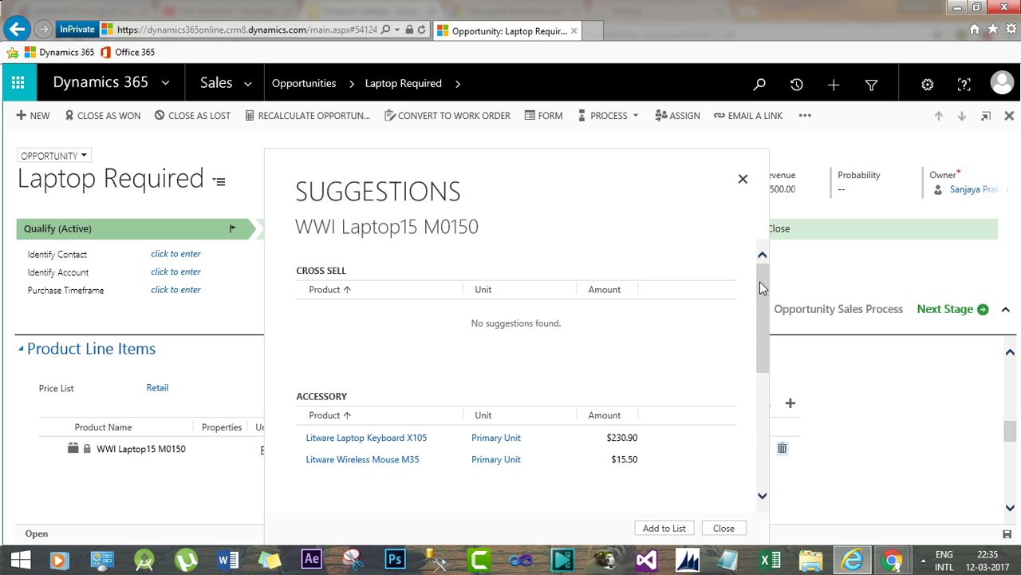
{"action": "left_click_drag", "start_coordinate": [762, 287], "coordinate": [779, 262]}
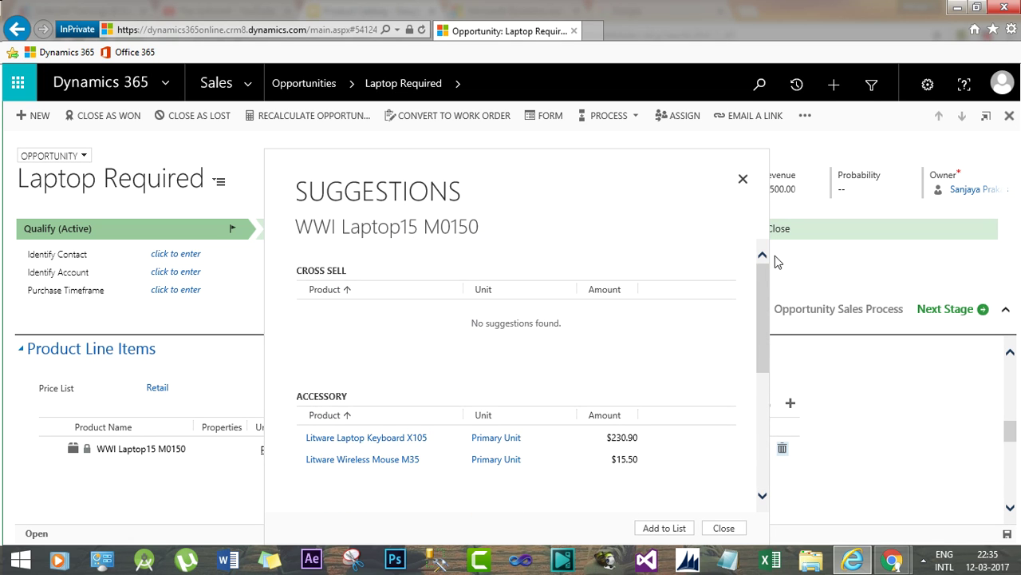
{"action": "left_click", "coordinate": [742, 180]}
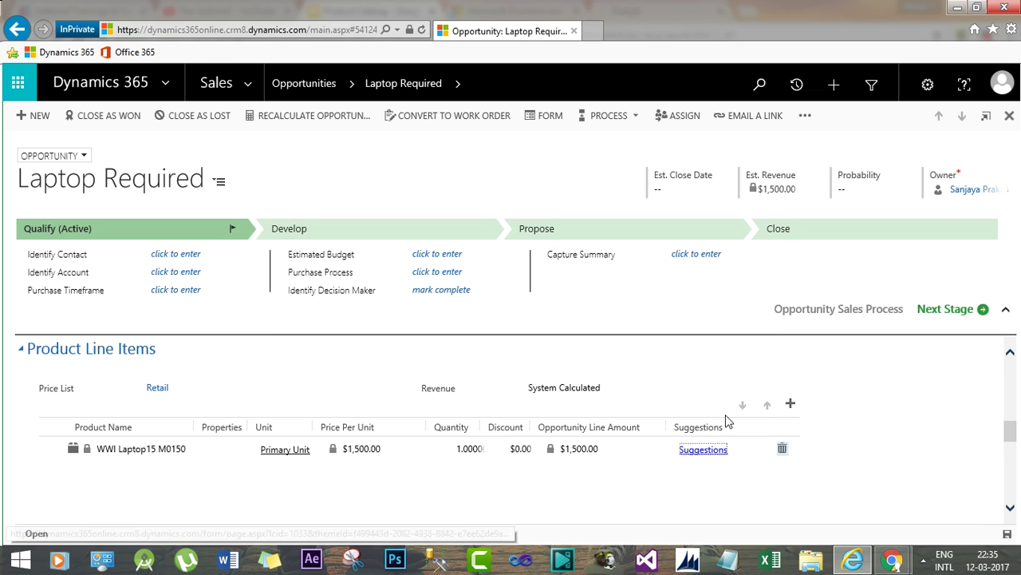
- From the suggestions for WWI Laptop15 M0150, pick substitute Fabrikam Laptop16 M6000 and up-sell Carbon Fiber 3D printing consumables and add both to the line items
{"action": "left_click", "coordinate": [703, 450]}
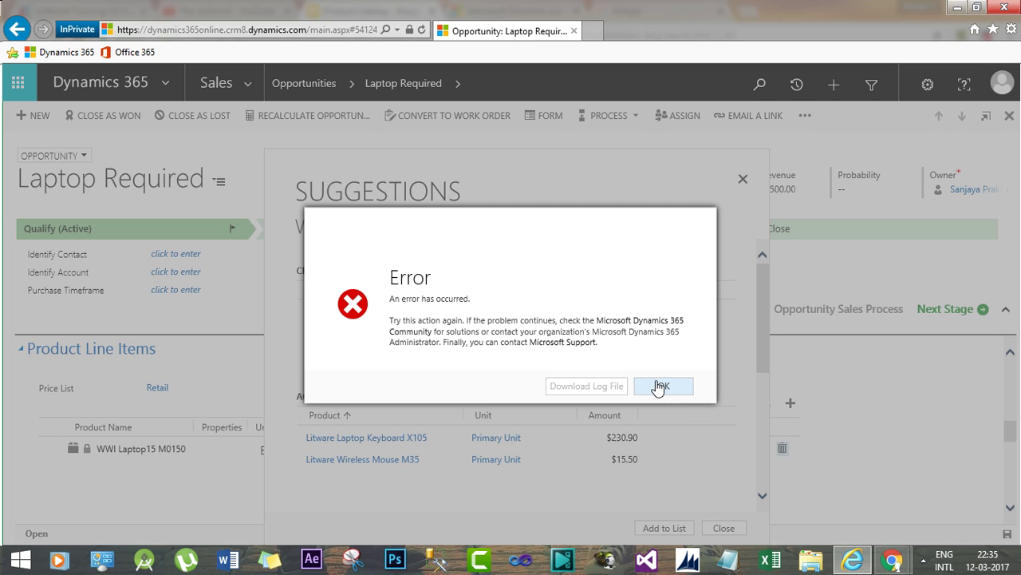
{"action": "left_click", "coordinate": [661, 387]}
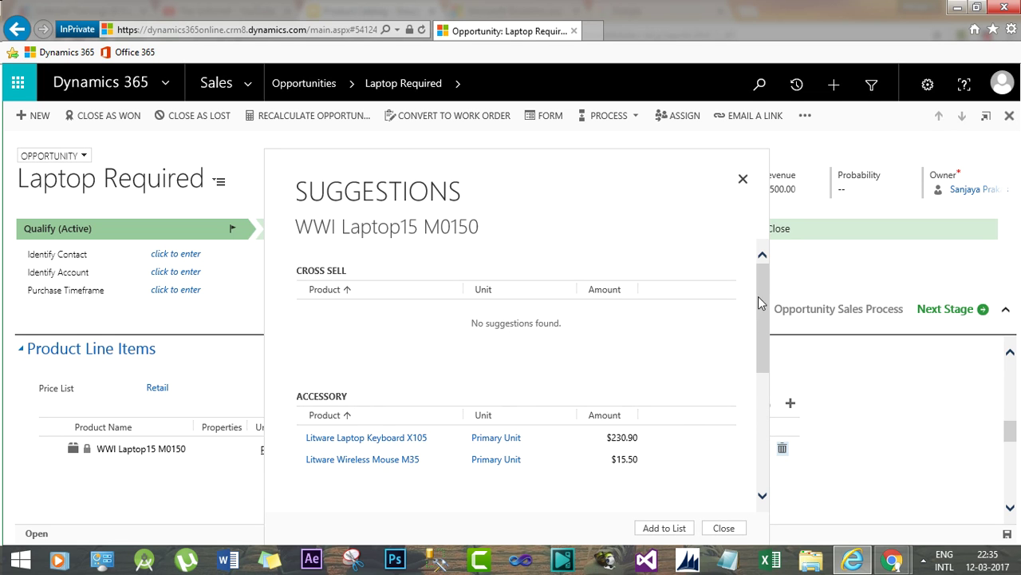
{"action": "left_click_drag", "start_coordinate": [758, 296], "coordinate": [762, 396]}
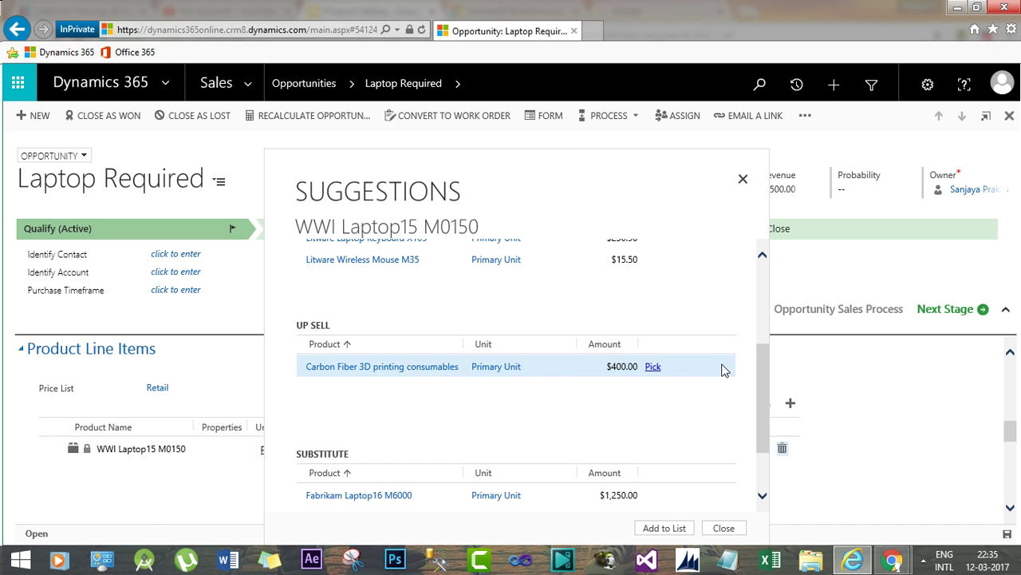
{"action": "left_click_drag", "start_coordinate": [759, 373], "coordinate": [764, 408]}
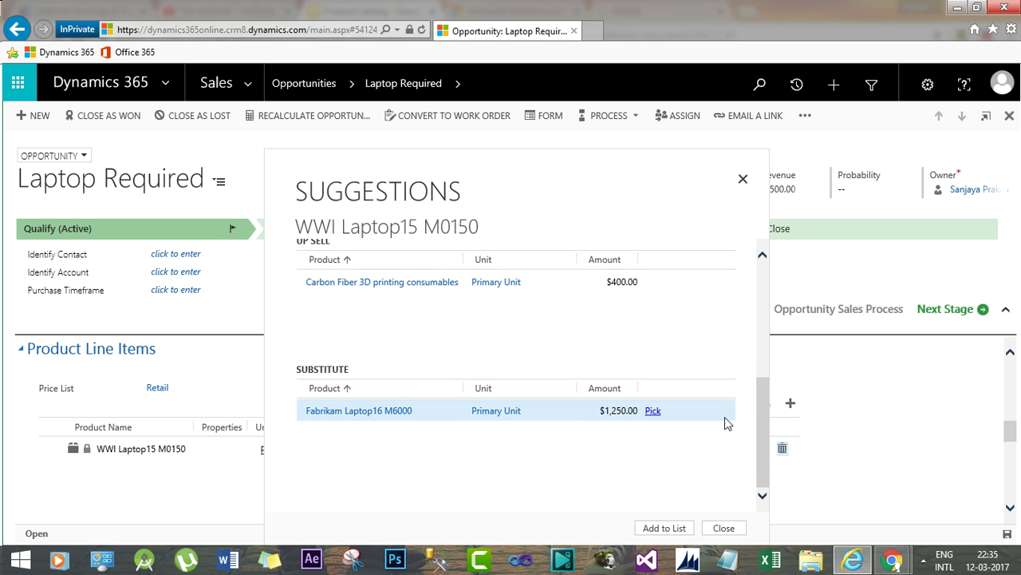
{"action": "left_click", "coordinate": [652, 413]}
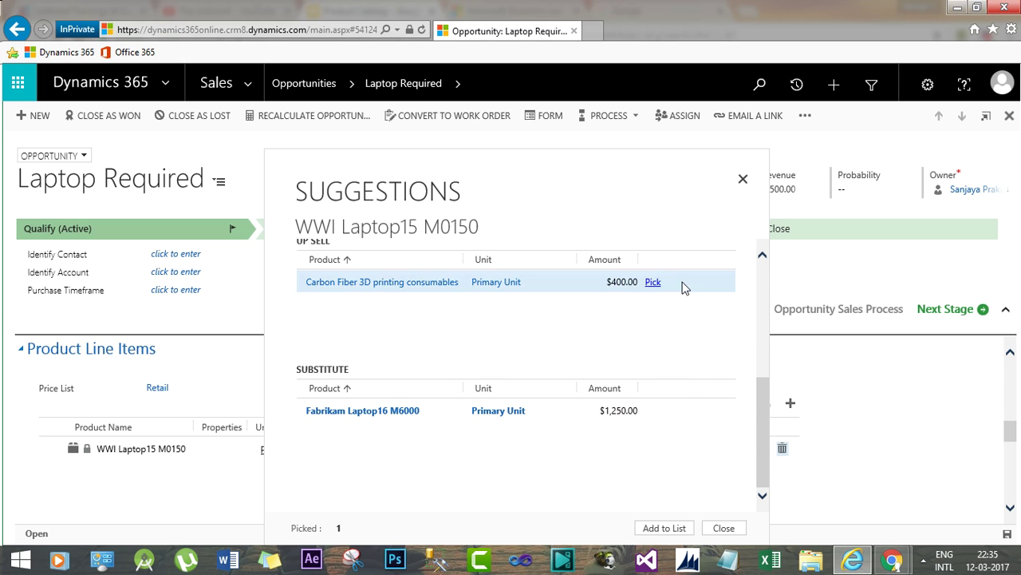
{"action": "left_click", "coordinate": [652, 283]}
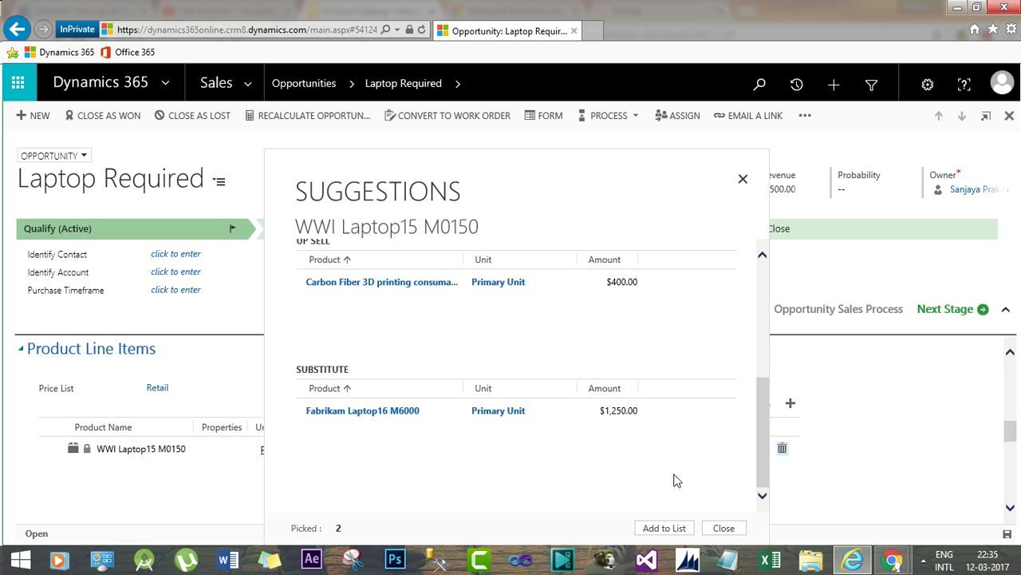
{"action": "left_click", "coordinate": [670, 530]}
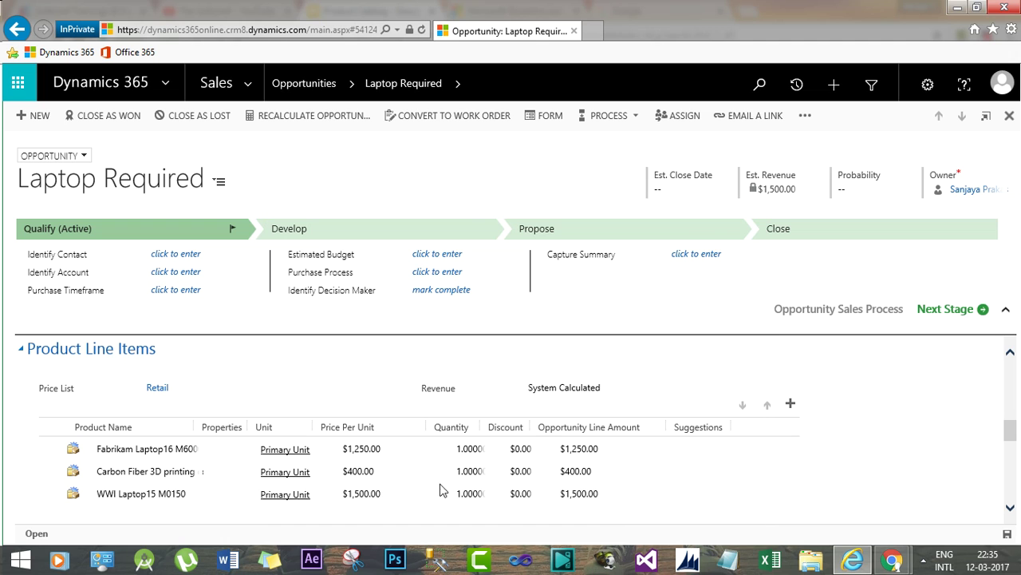
- Examine the opportunity's product line items, their line amounts and the detail amount below them
{"action": "left_click", "coordinate": [445, 490]}
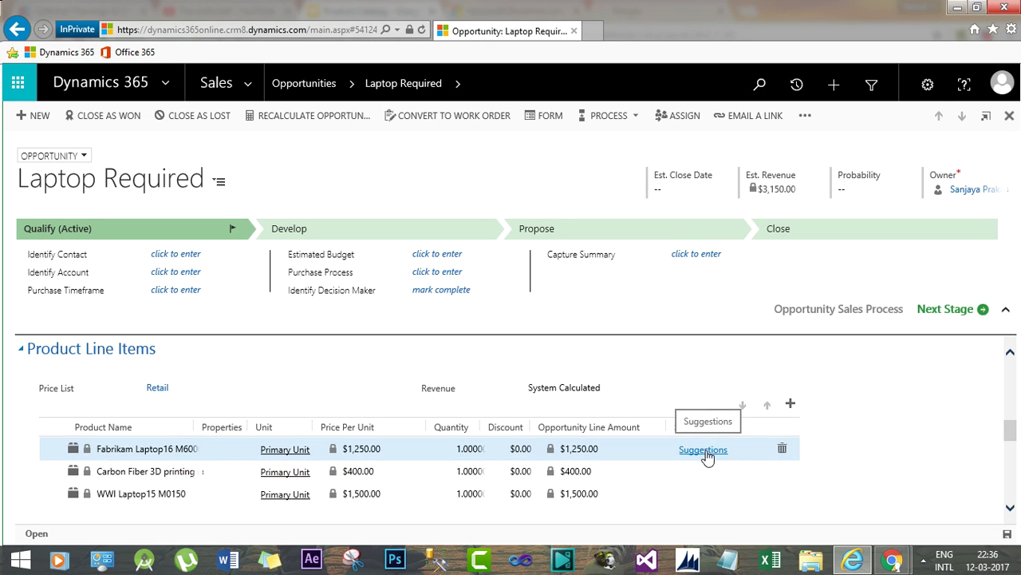
{"action": "scroll", "coordinate": [1011, 444], "scroll_direction": "down", "scroll_amount": 1}
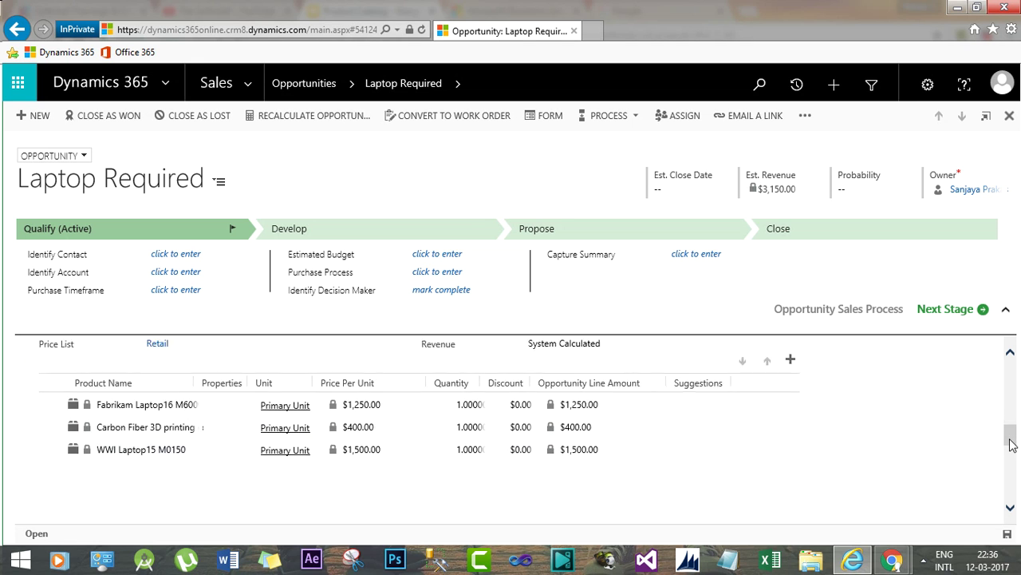
{"action": "scroll", "coordinate": [1012, 444], "scroll_direction": "down", "scroll_amount": 1}
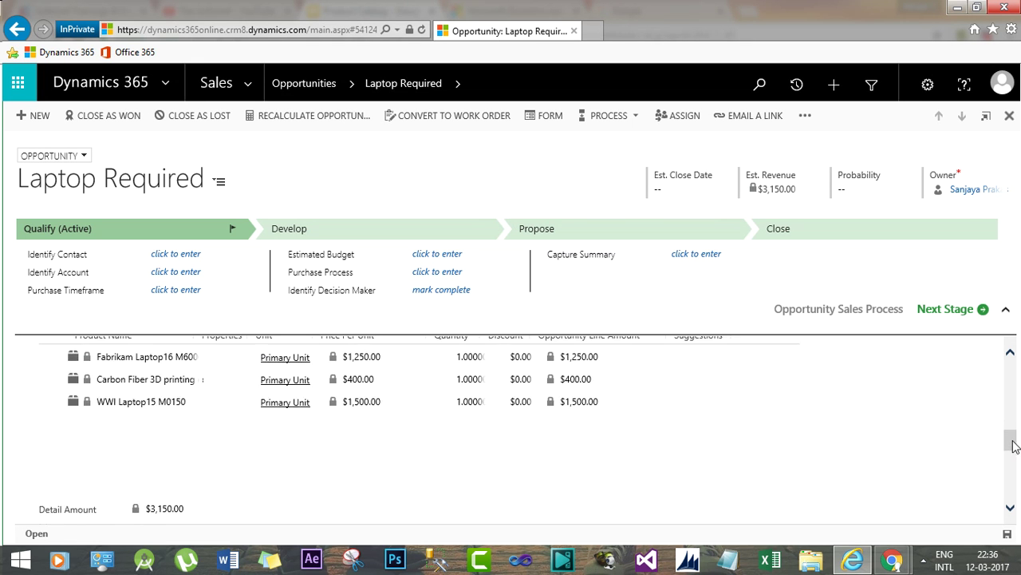
{"action": "scroll", "coordinate": [1012, 445], "scroll_direction": "up", "scroll_amount": 2}
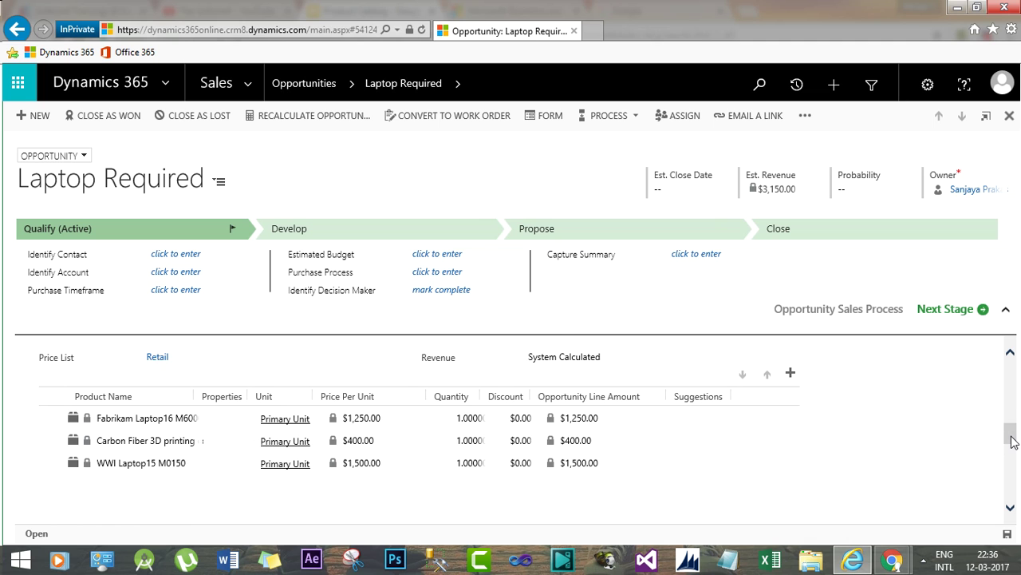
{"action": "scroll", "coordinate": [1012, 441], "scroll_direction": "down", "scroll_amount": 1}
{"action": "scroll", "coordinate": [1012, 434], "scroll_direction": "up", "scroll_amount": 3}
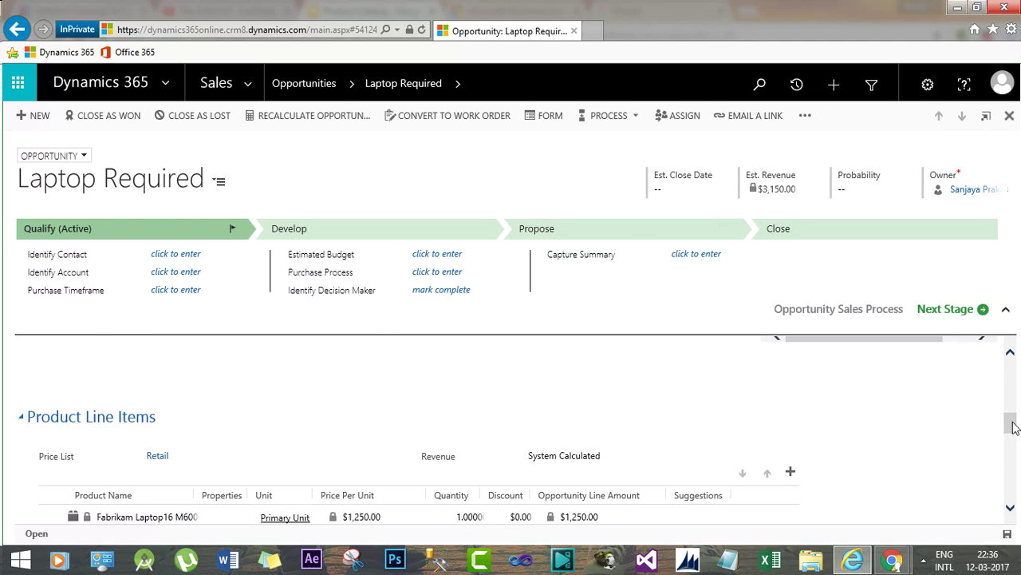
{"action": "scroll", "coordinate": [1012, 423], "scroll_direction": "up", "scroll_amount": 5}
{"action": "scroll", "coordinate": [1012, 395], "scroll_direction": "down", "scroll_amount": 2}
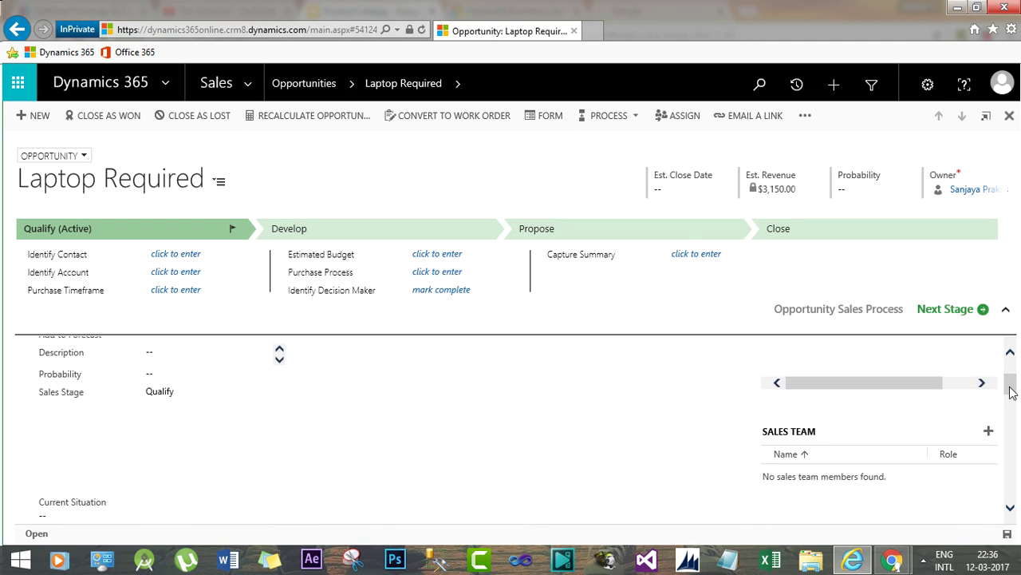
{"action": "left_click_drag", "start_coordinate": [1012, 391], "coordinate": [1016, 441]}
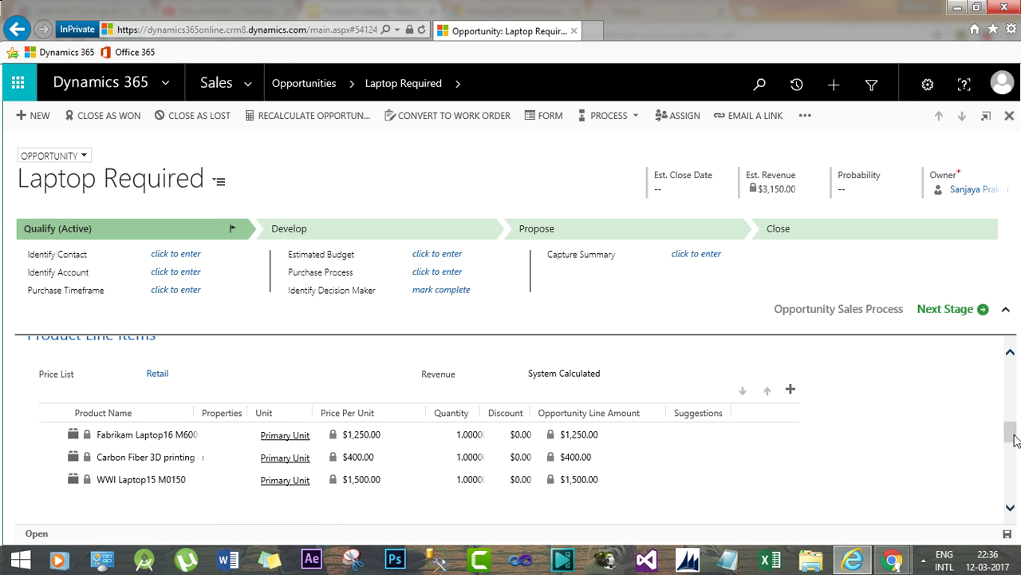
- Switch to the Product Catalog presentation in Google Slides and show the Product Relationship title slide
{"action": "mouse_move", "coordinate": [897, 564]}
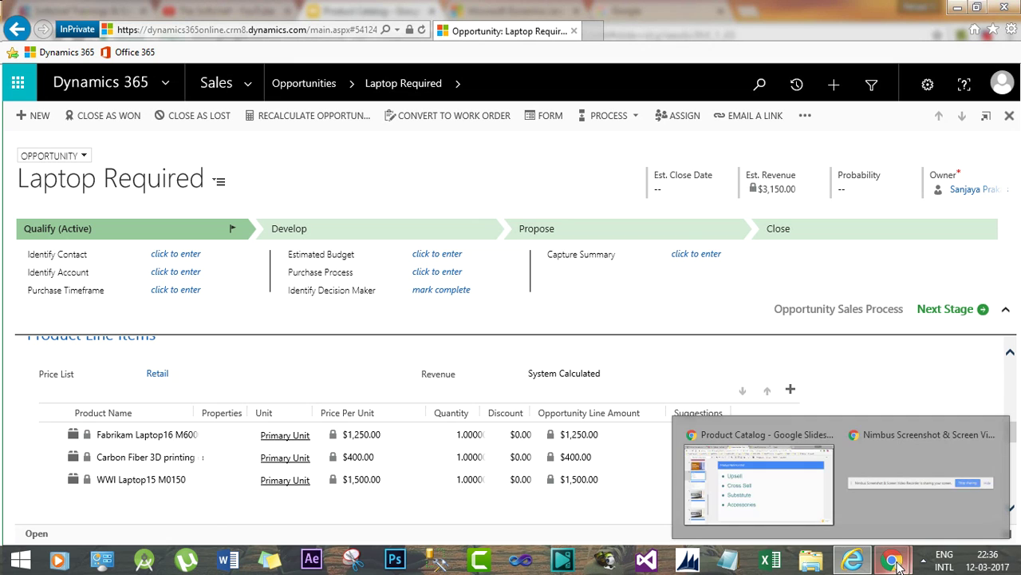
{"action": "left_click", "coordinate": [783, 480]}
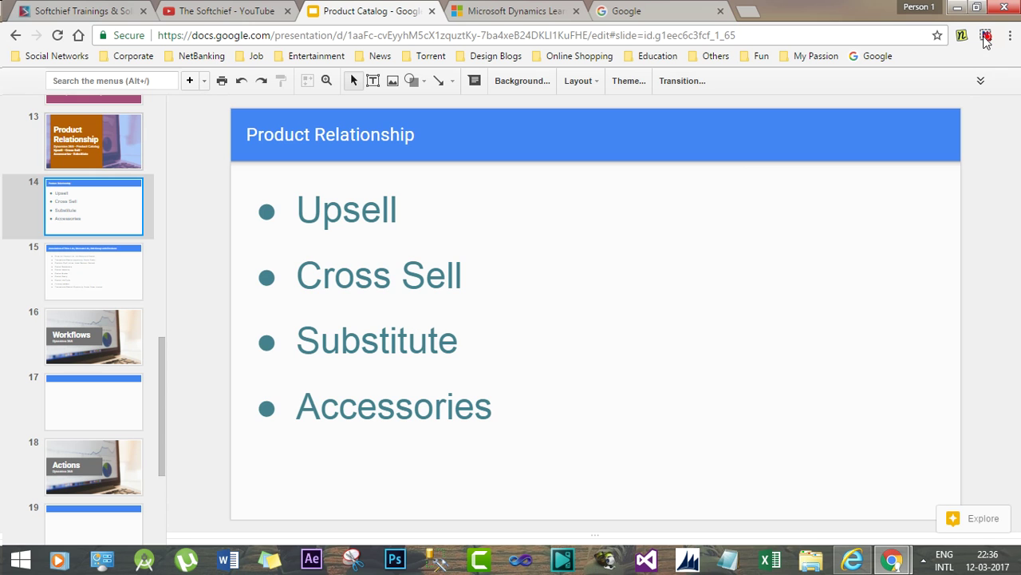
{"action": "key", "text": "Up"}
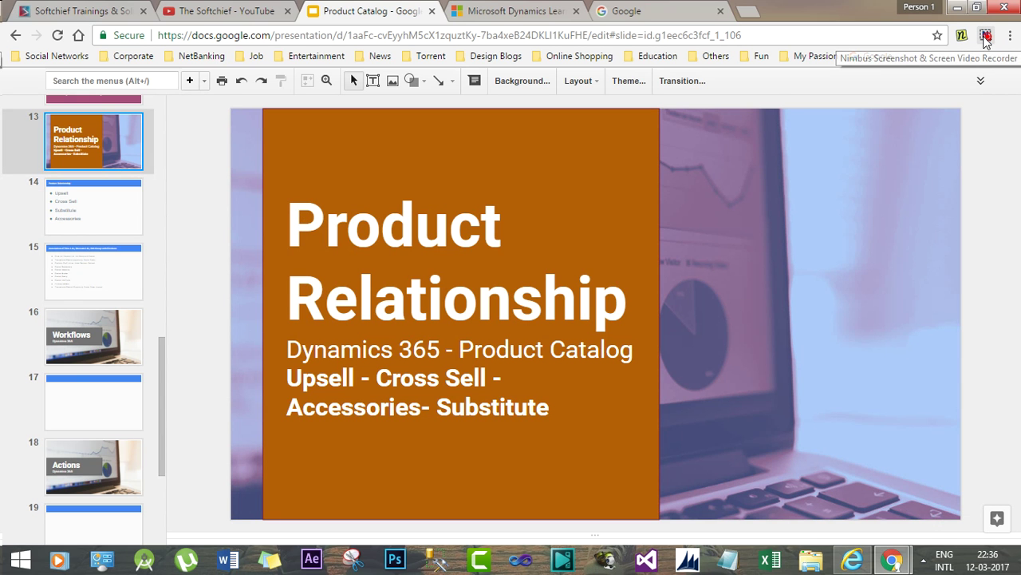